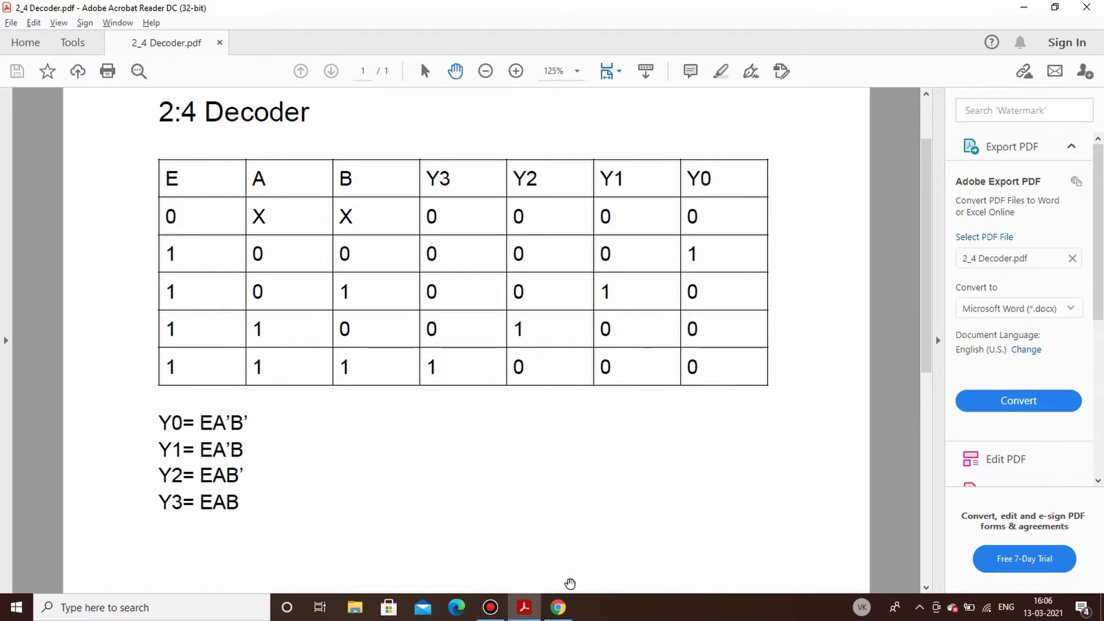
Switch to the Tinkercad circuit design, list all components, and place a full-size breadboard in the middle of the empty workspace
left_click(558, 607)
left_click(1001, 134)
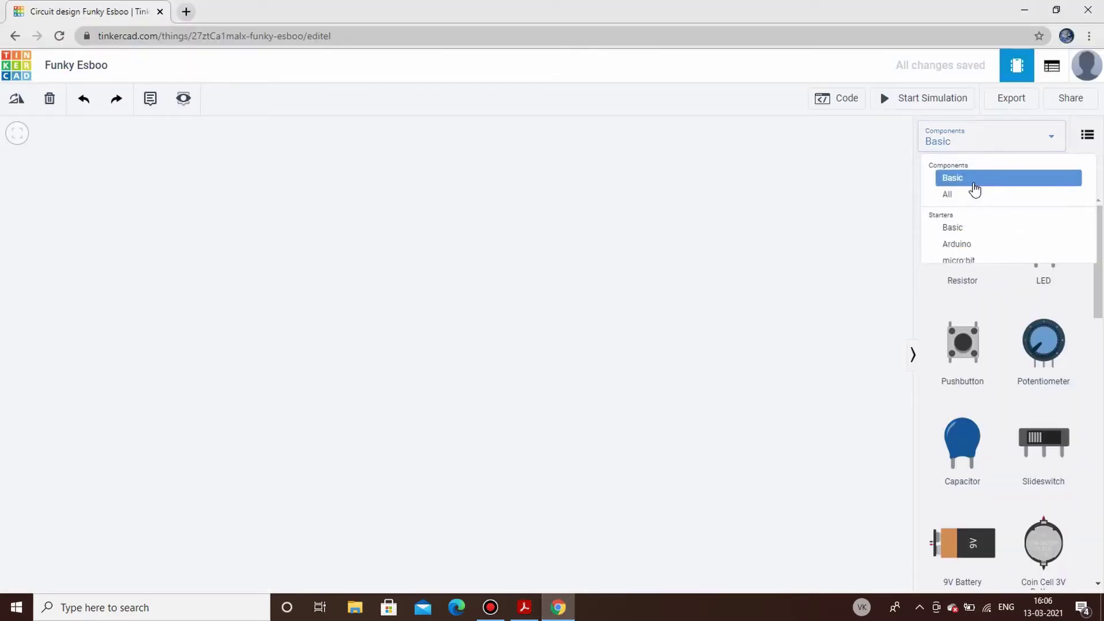
left_click(972, 197)
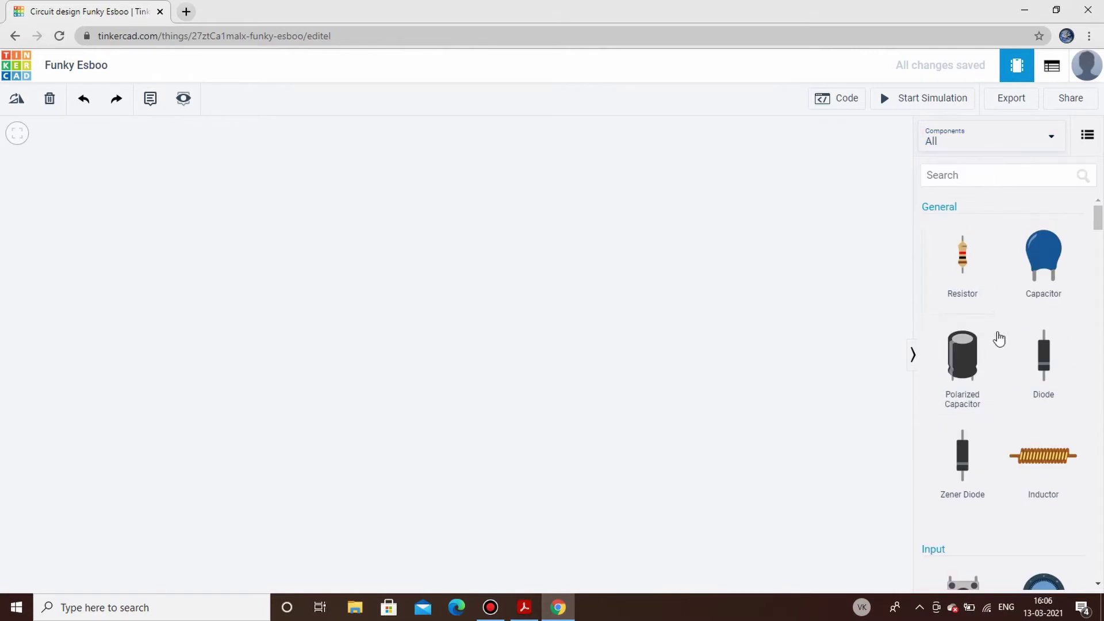
scroll(998, 345, "down", 20)
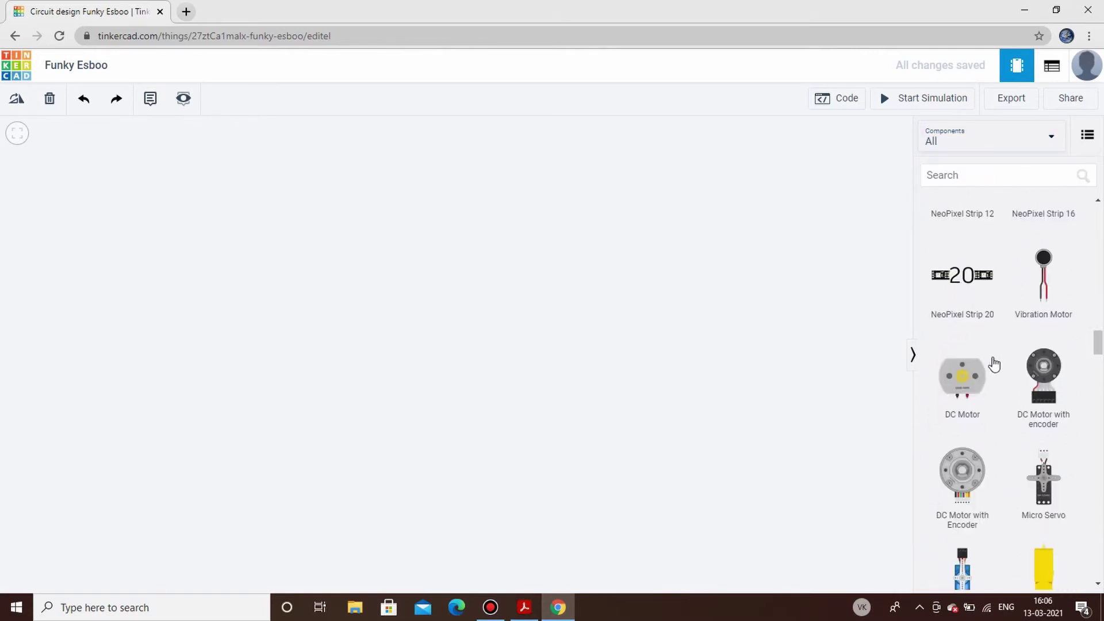
scroll(992, 362, "down", 10)
scroll(993, 362, "up", 4)
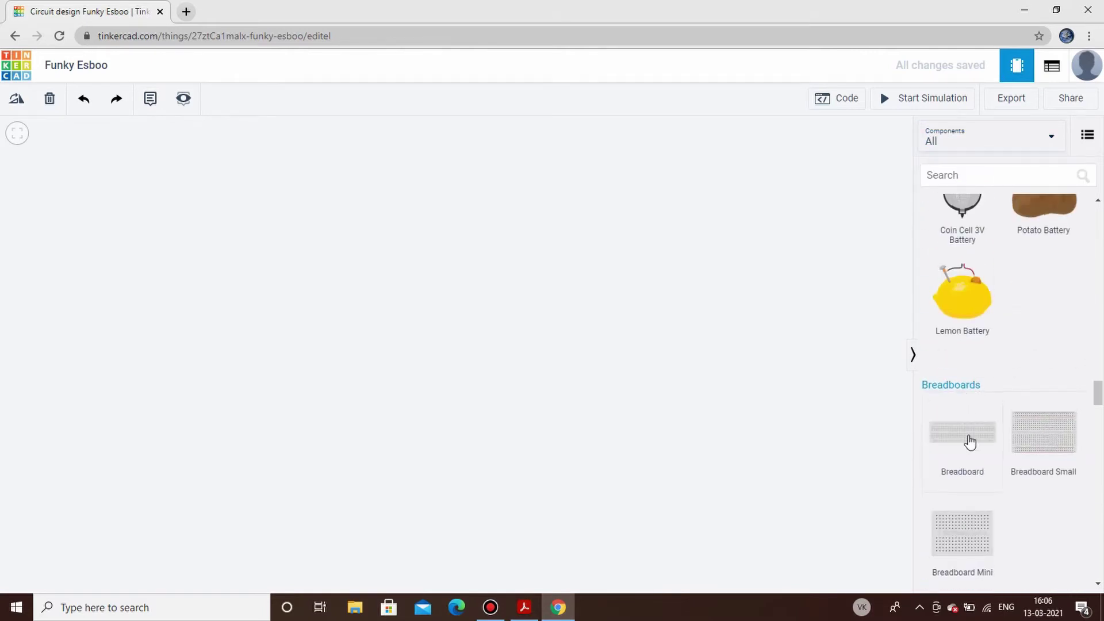
left_click(458, 364)
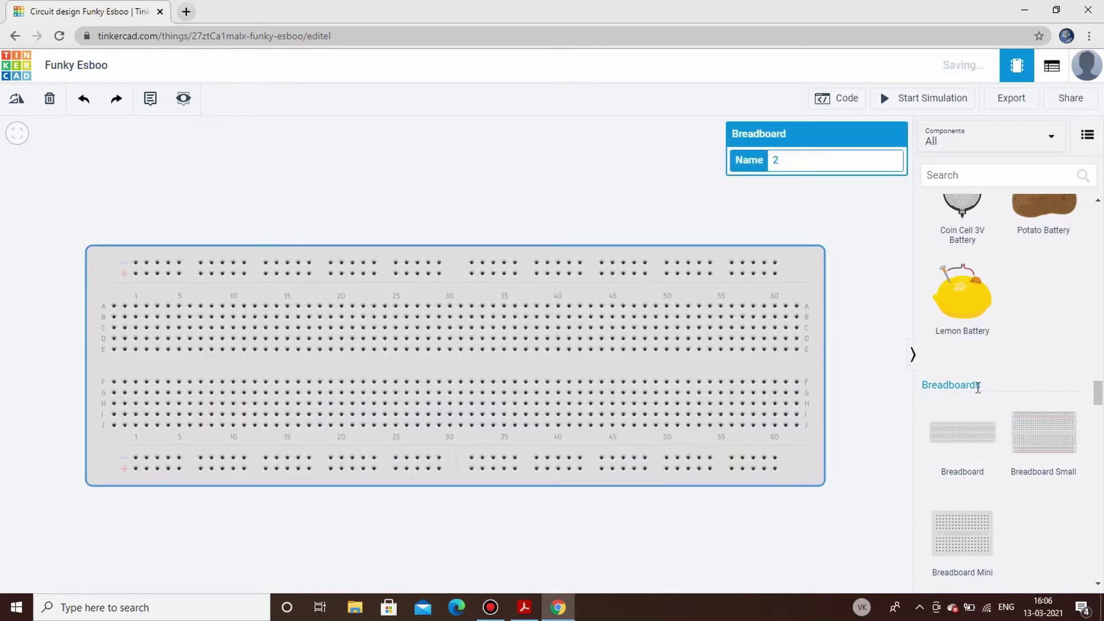
Place a Power Supply just above the breadboard, near its column 1 end
scroll(977, 387, "down", 8)
scroll(977, 386, "up", 4)
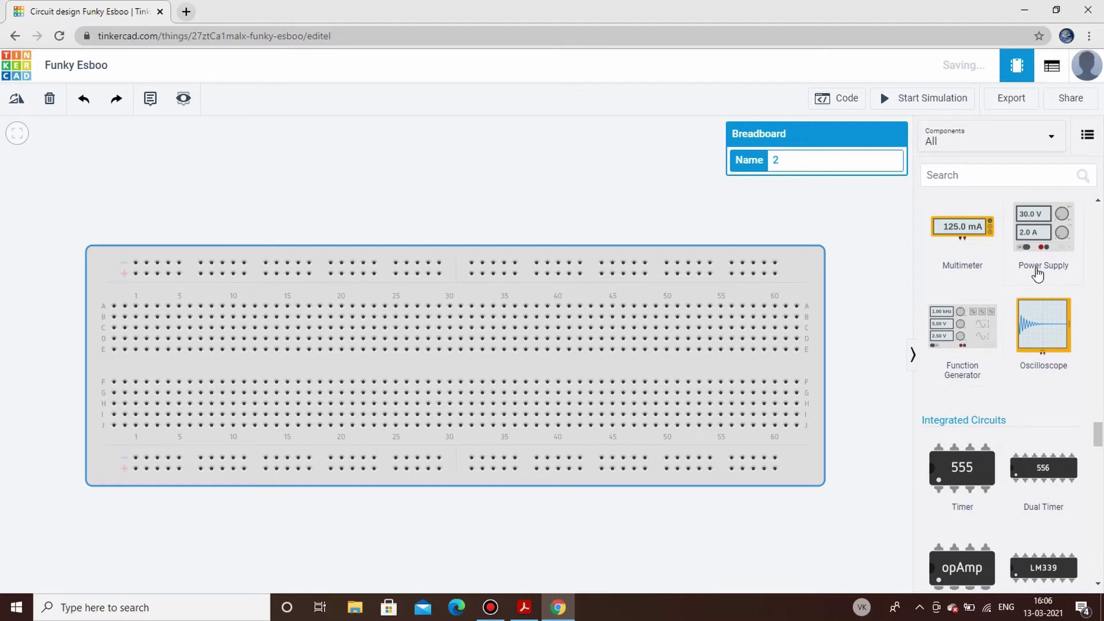
left_click_drag(1040, 276, 122, 237)
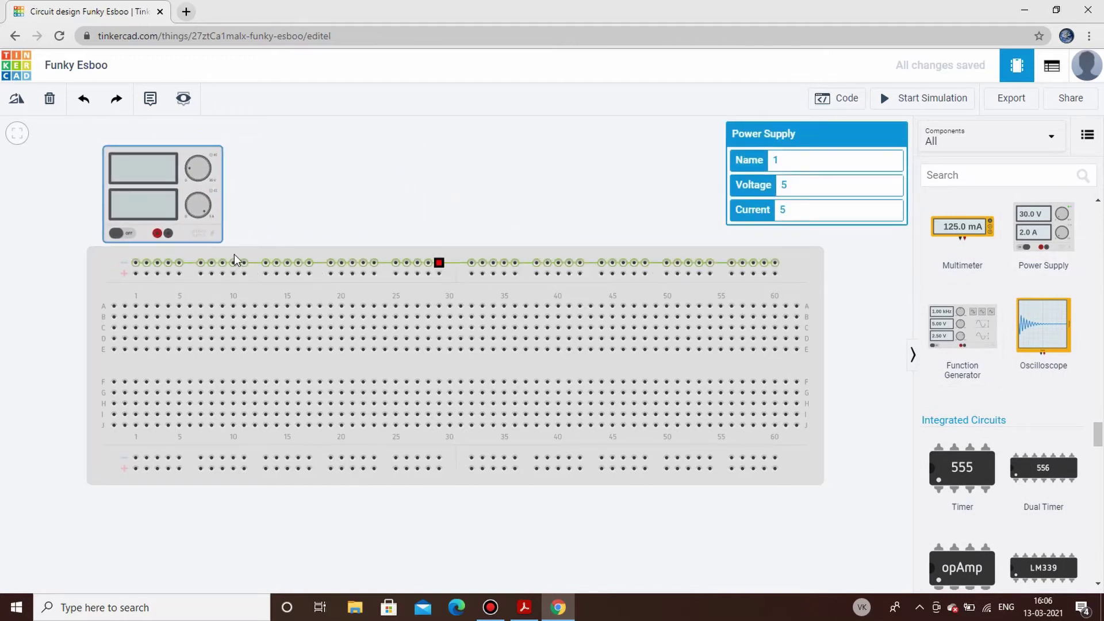
left_click(244, 197)
Wire the power supply's positive terminal to the breadboard's upper positive rail and its negative terminal to the upper negative rail
left_click(157, 233)
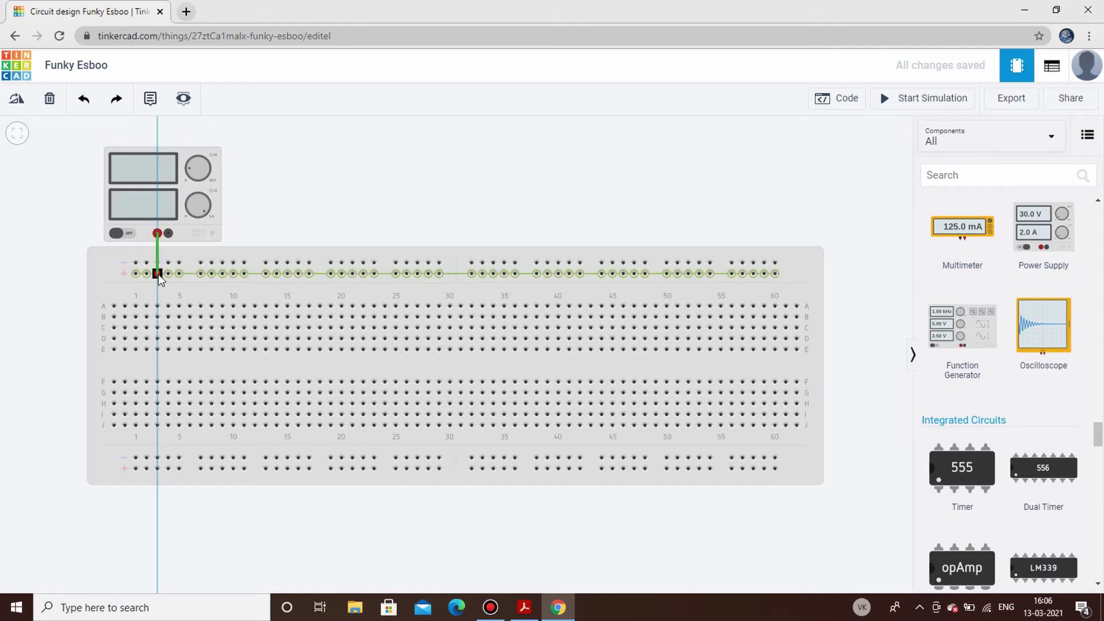
left_click(157, 272)
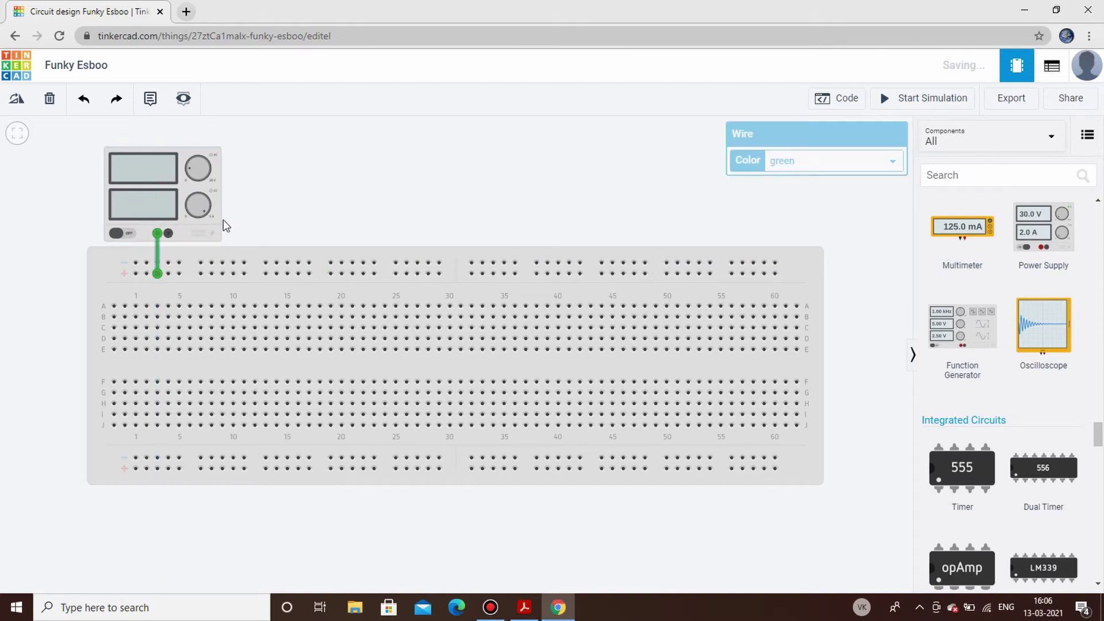
left_click(168, 233)
left_click(168, 263)
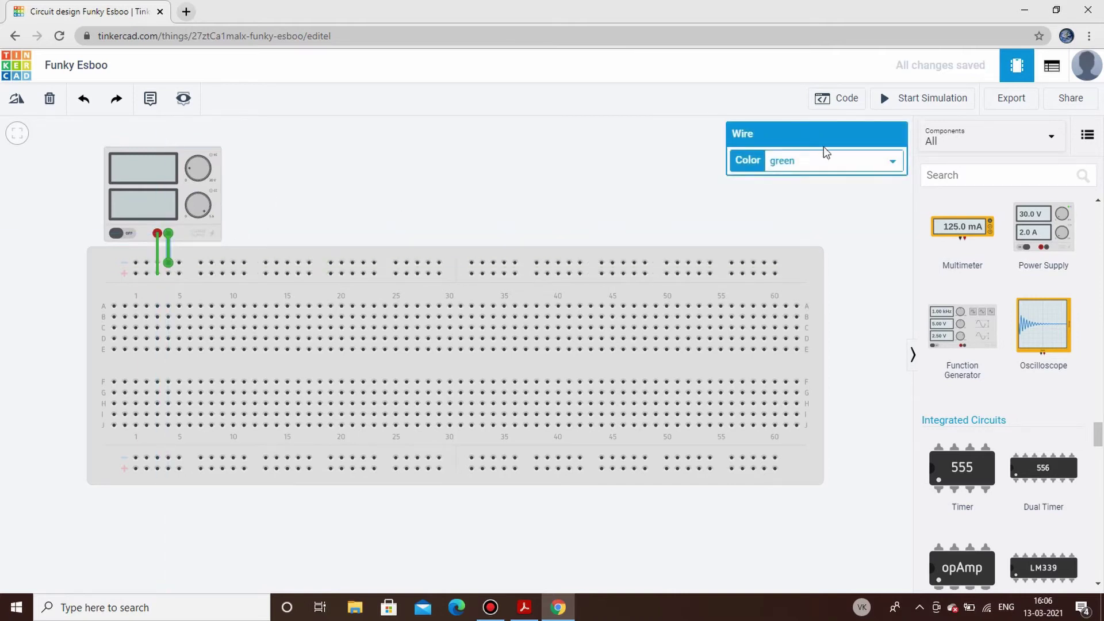
Color the power supply's negative wire black and its positive wire red
left_click(837, 161)
left_click(819, 177)
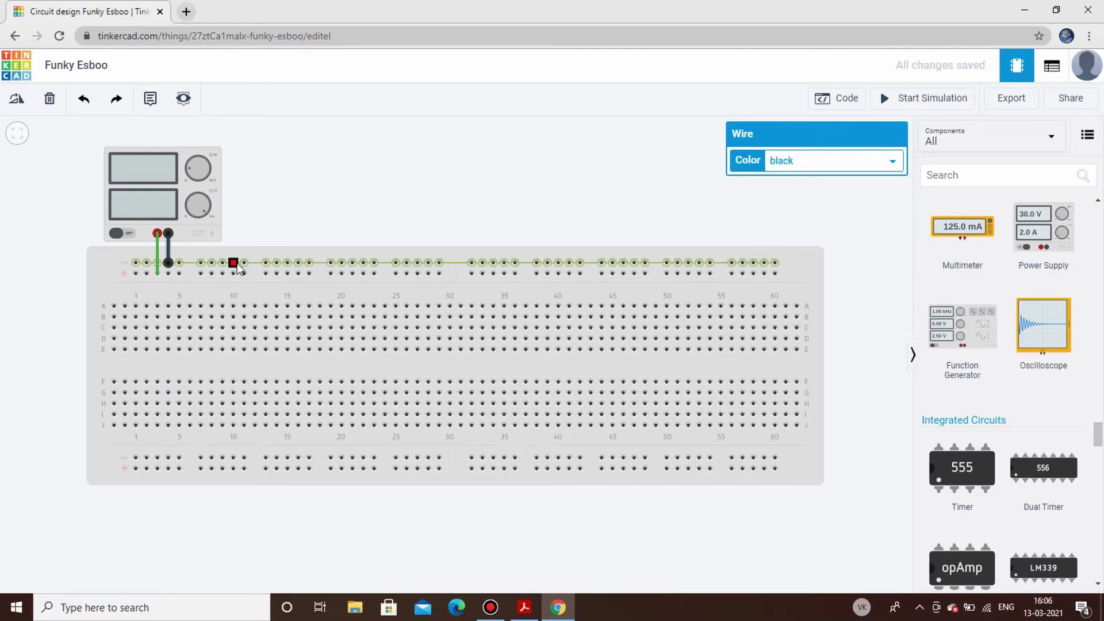
left_click(158, 253)
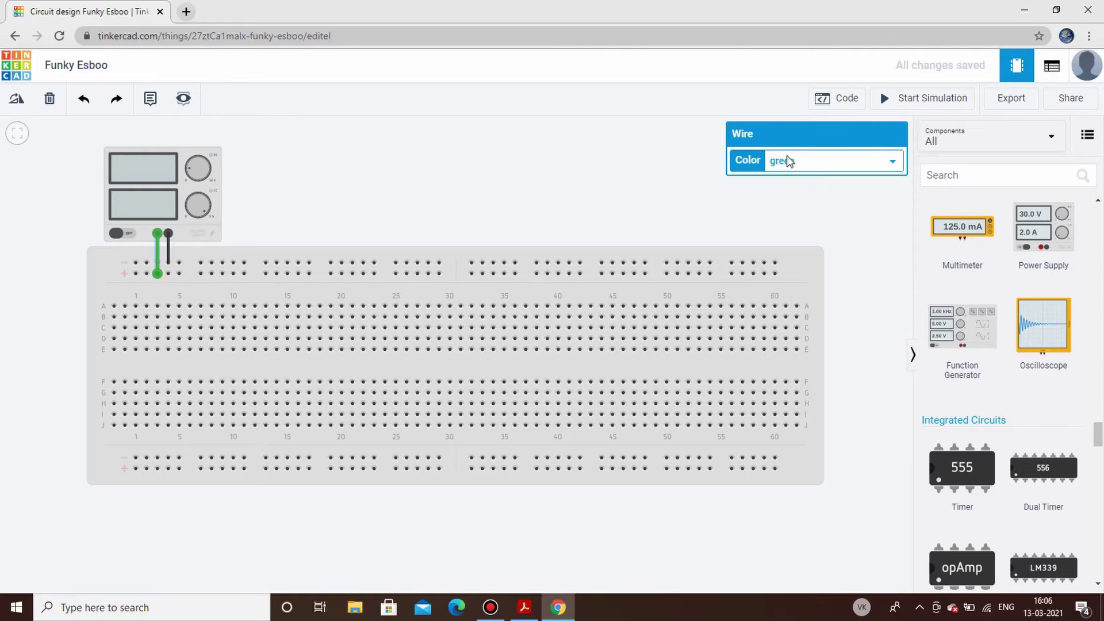
left_click(787, 156)
left_click(799, 185)
left_click(427, 176)
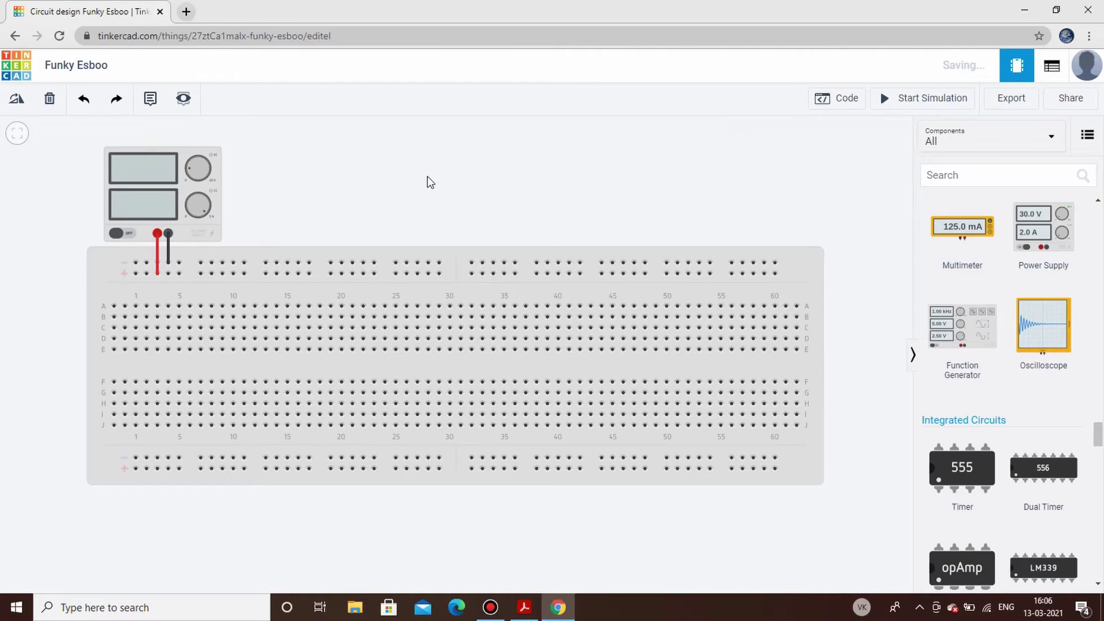
Route a green wire around the breadboard's column 1 end from the upper positive rail to the lower rail marked negative
left_click(123, 274)
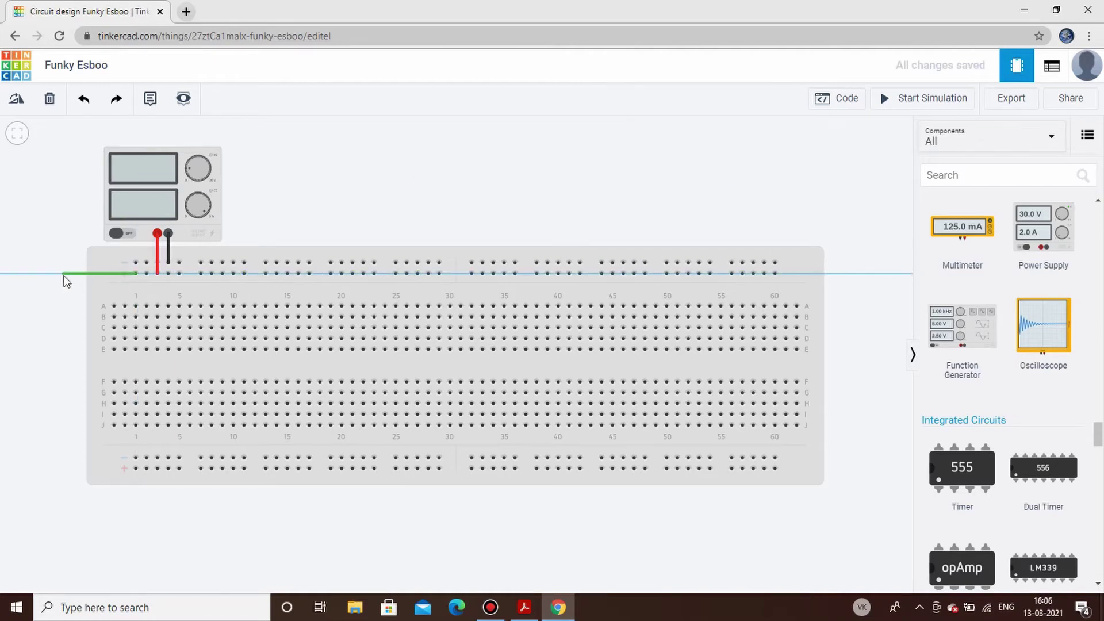
left_click(64, 274)
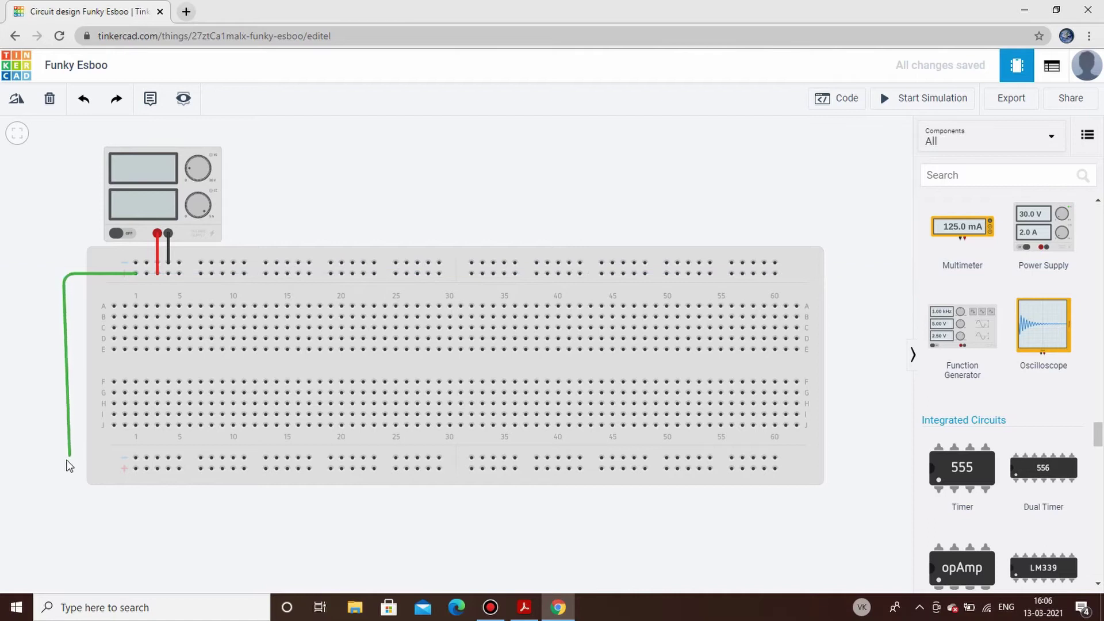
left_click(63, 460)
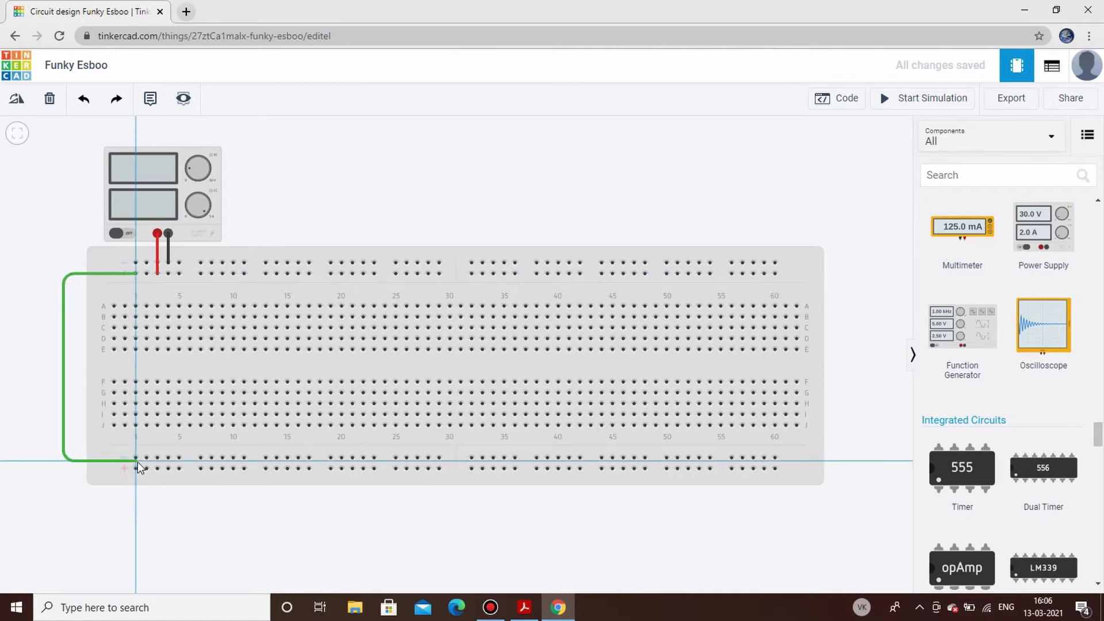
left_click(136, 458)
left_click(187, 525)
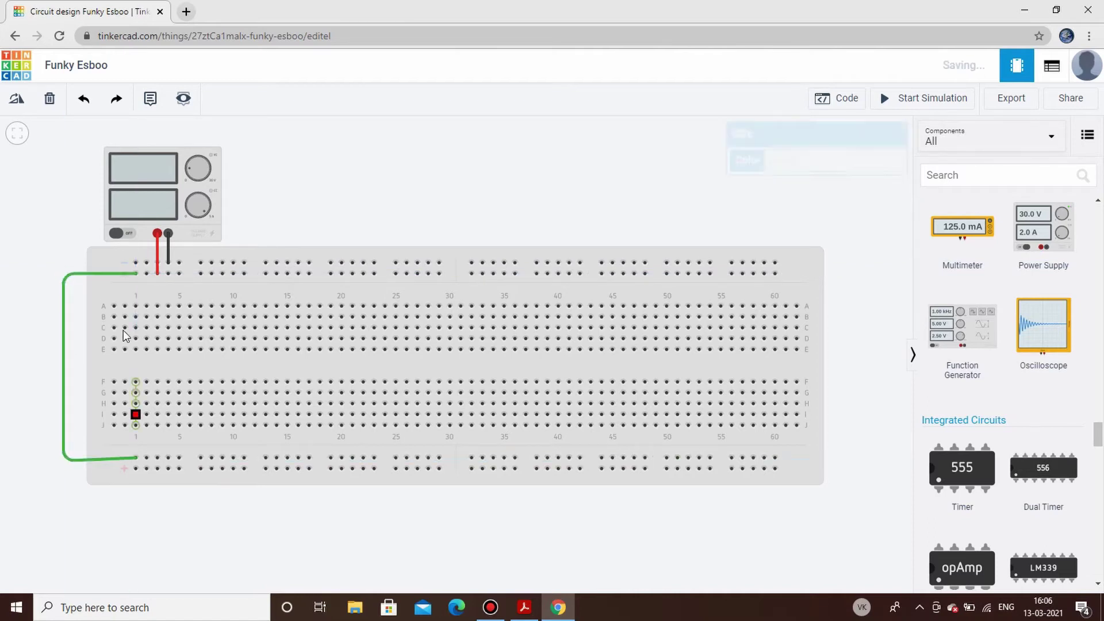
Route an outer green wire around the breadboard's column 1 end from the upper negative rail to the lower rail marked positive
left_click(136, 263)
left_click(24, 263)
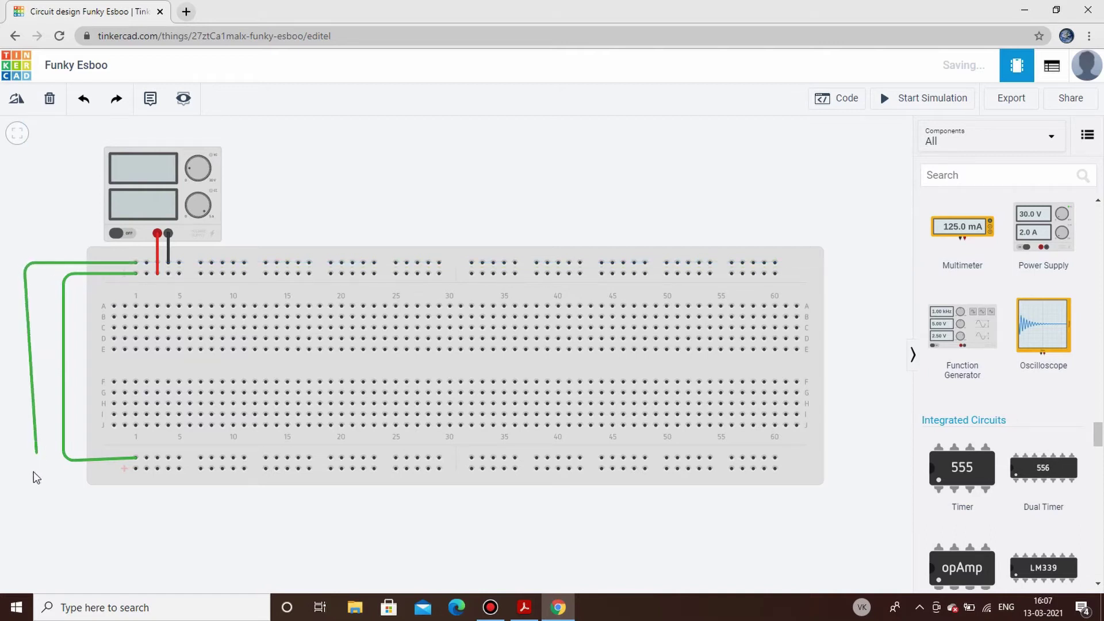
left_click(44, 478)
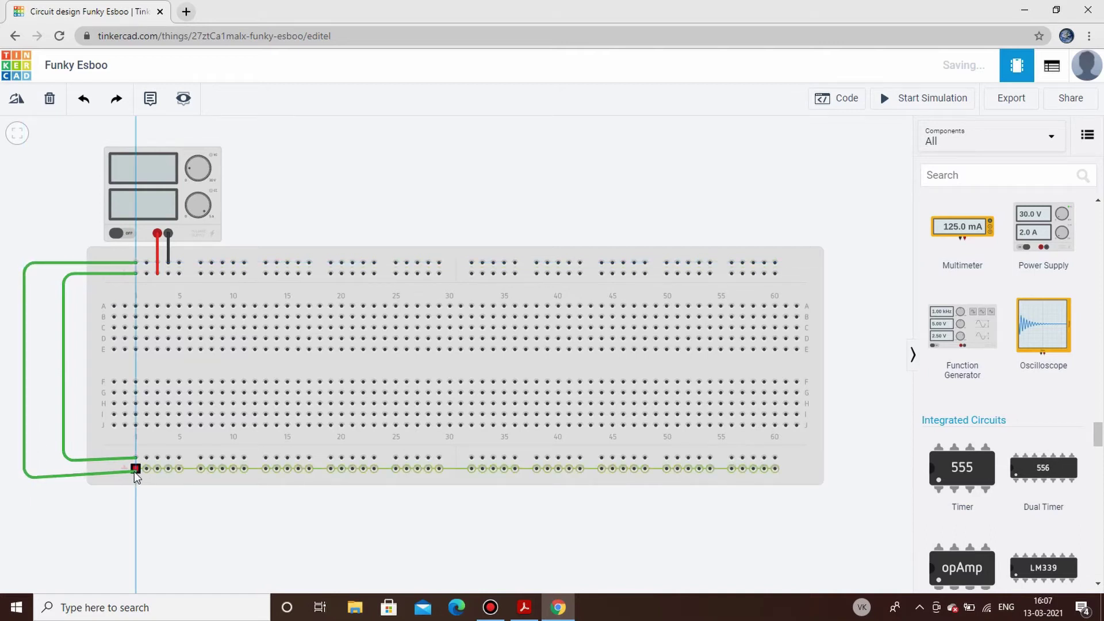
left_click(135, 468)
After consulting the equations in 2_4 Decoder.pdf, search for 7411 and place two 74HC11 AND gate chips across the center gap at columns 22 and 34
left_click(524, 607)
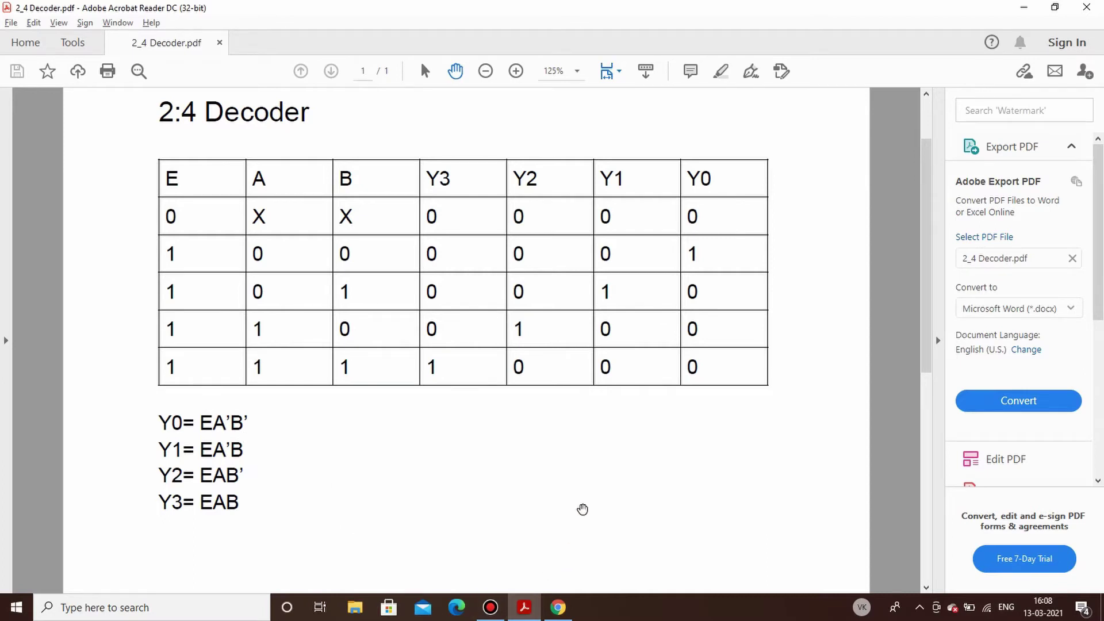
left_click(558, 607)
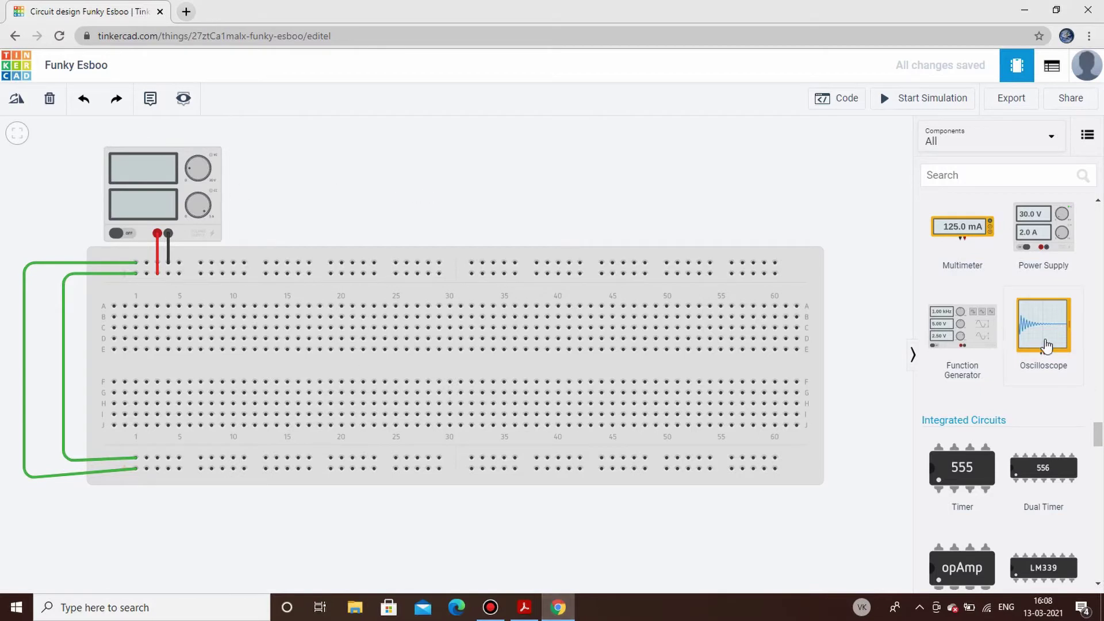
scroll(1045, 345, "up", 15)
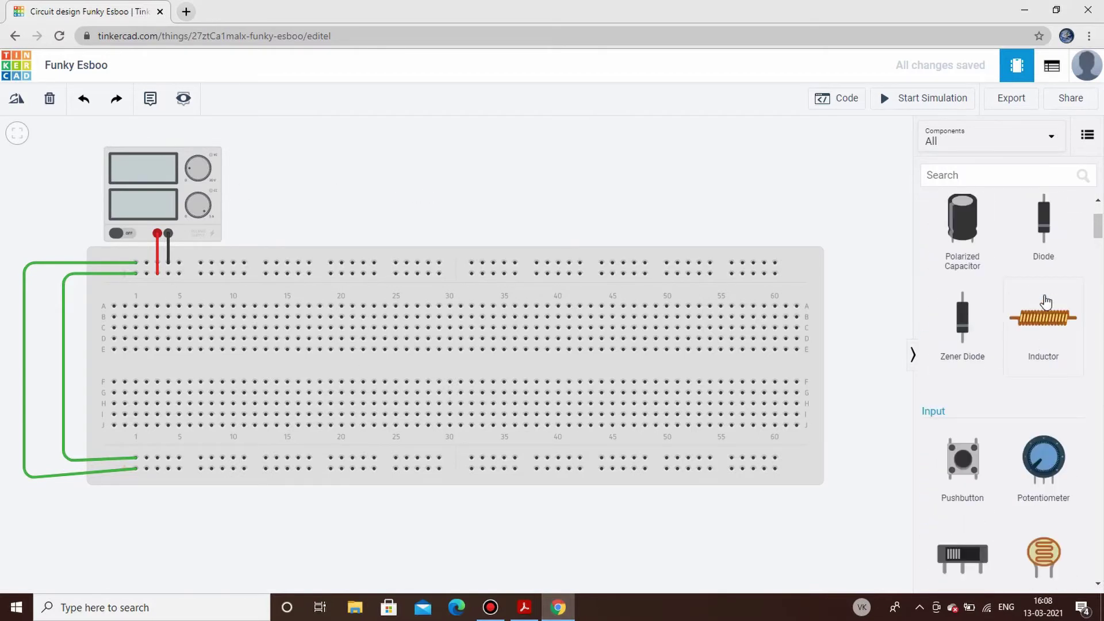
left_click(1013, 178)
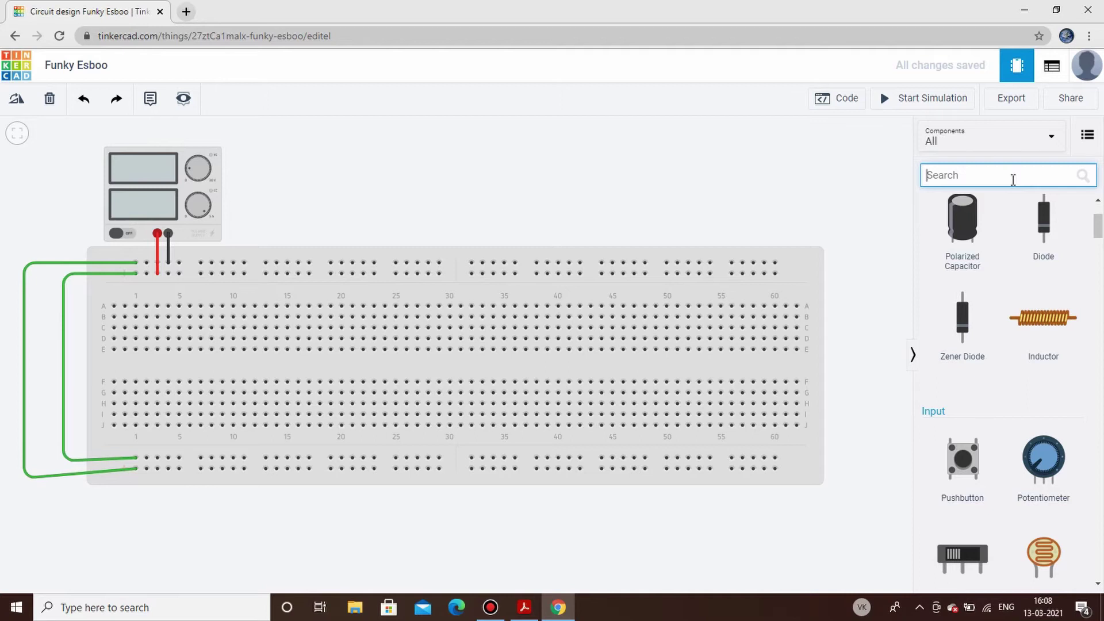
type("7411")
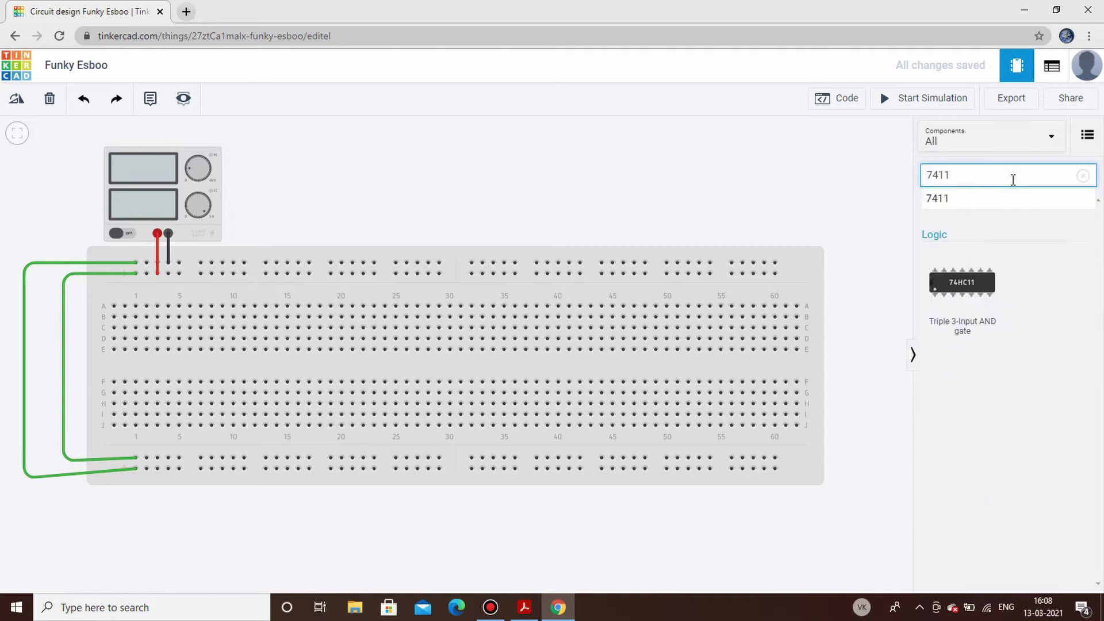
left_click_drag(655, 386, 392, 367)
left_click_drag(957, 271, 524, 345)
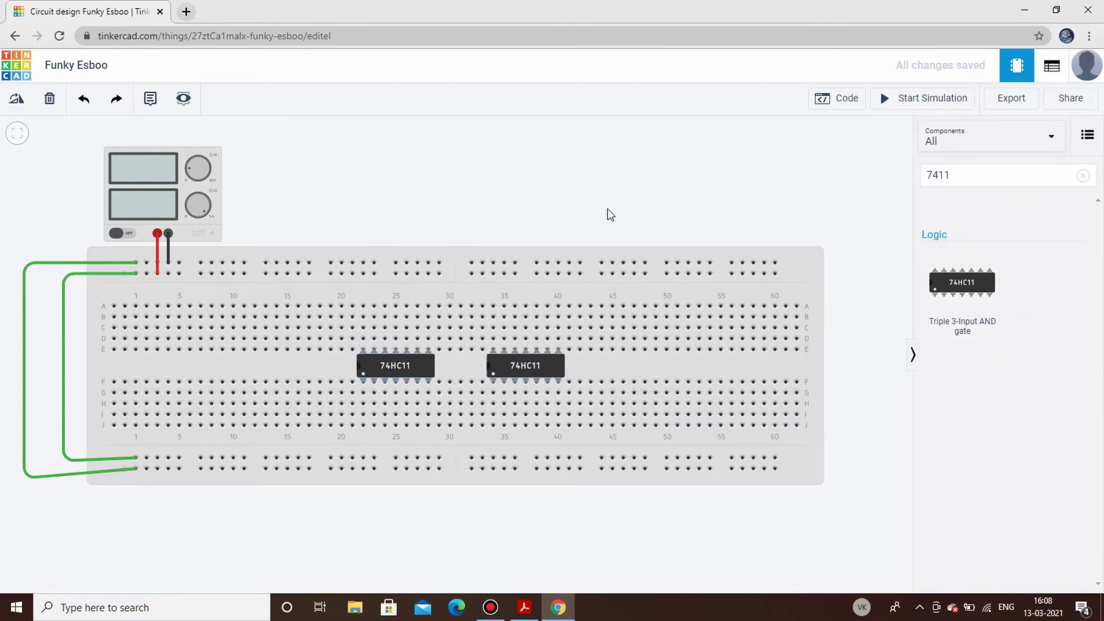
Search the components for 7404 and place one 74HC04 Hex Inverter across the center gap at columns 13 to 19
left_click(1082, 175)
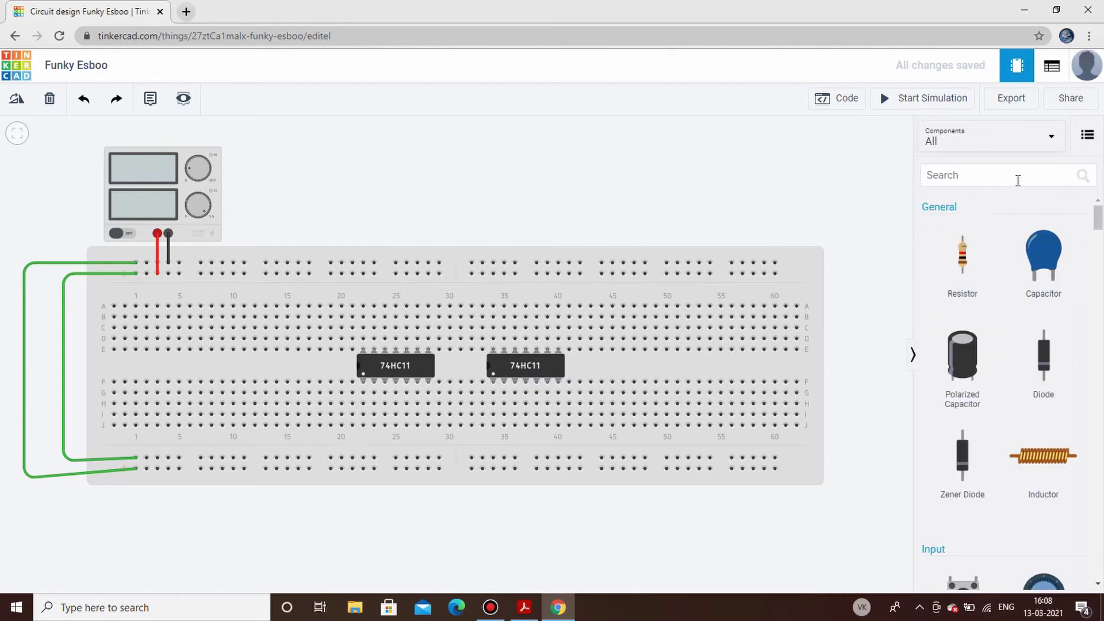
left_click(1016, 179)
type("7404")
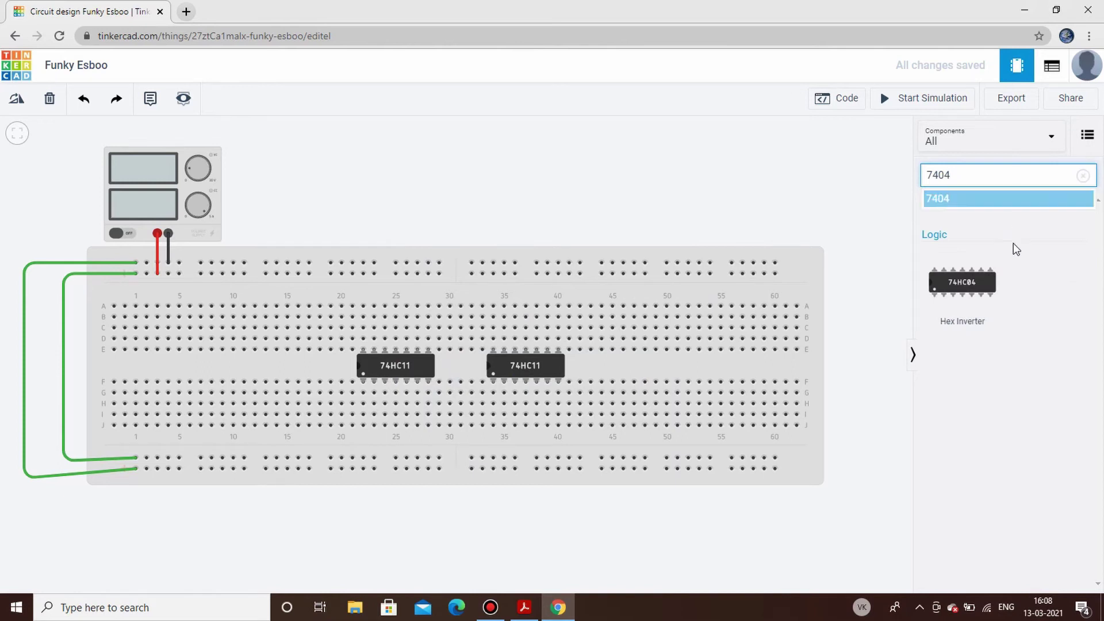
left_click_drag(962, 281, 296, 368)
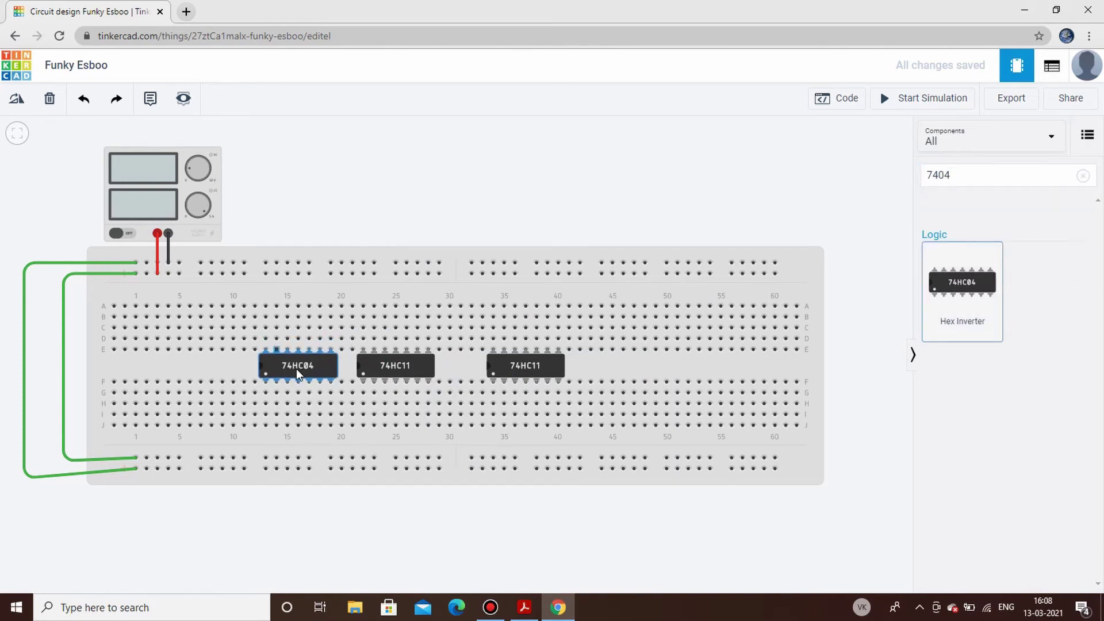
left_click(960, 257)
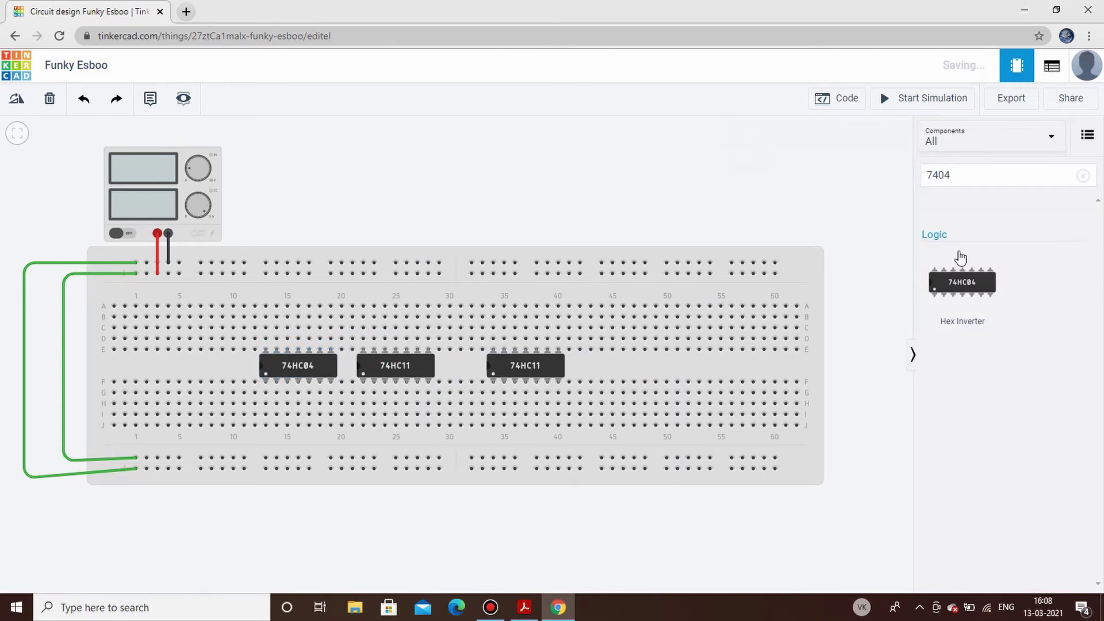
Clear the component search and place four red LEDs with their legs in row D, around columns 44, 48, 51 and 54
left_click(1081, 176)
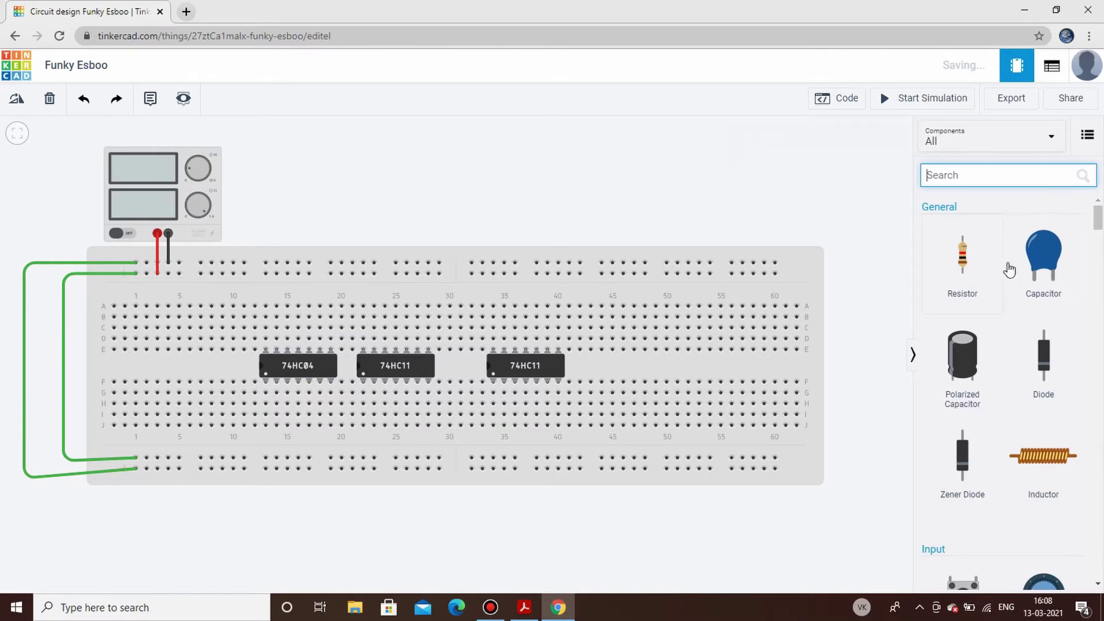
scroll(1031, 313, "down", 10)
scroll(1032, 314, "down", 6)
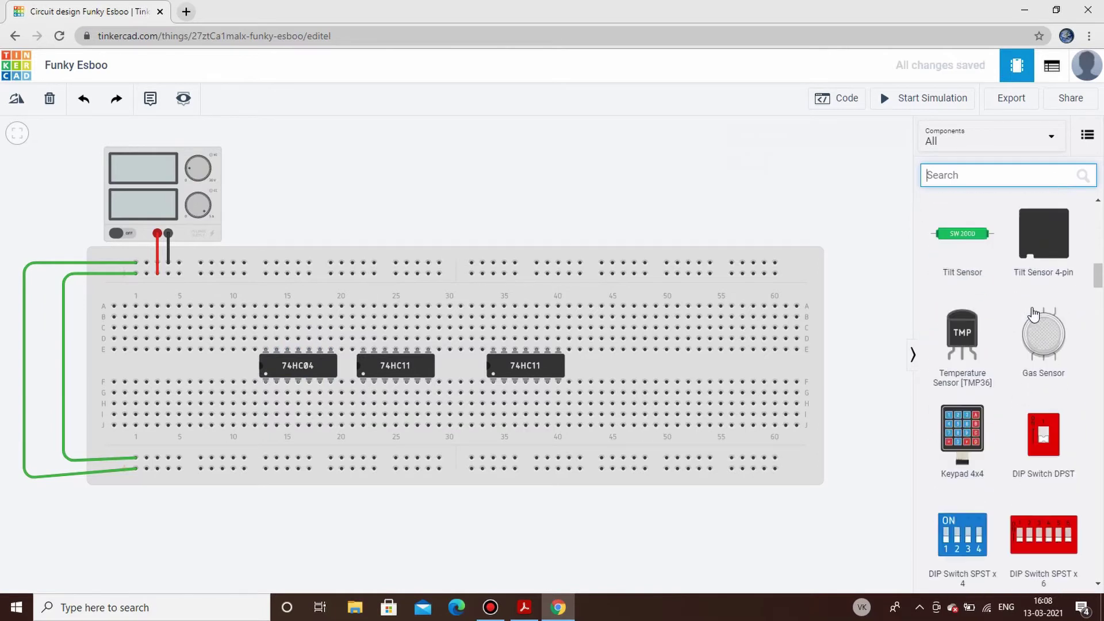
left_click_drag(962, 271, 603, 345)
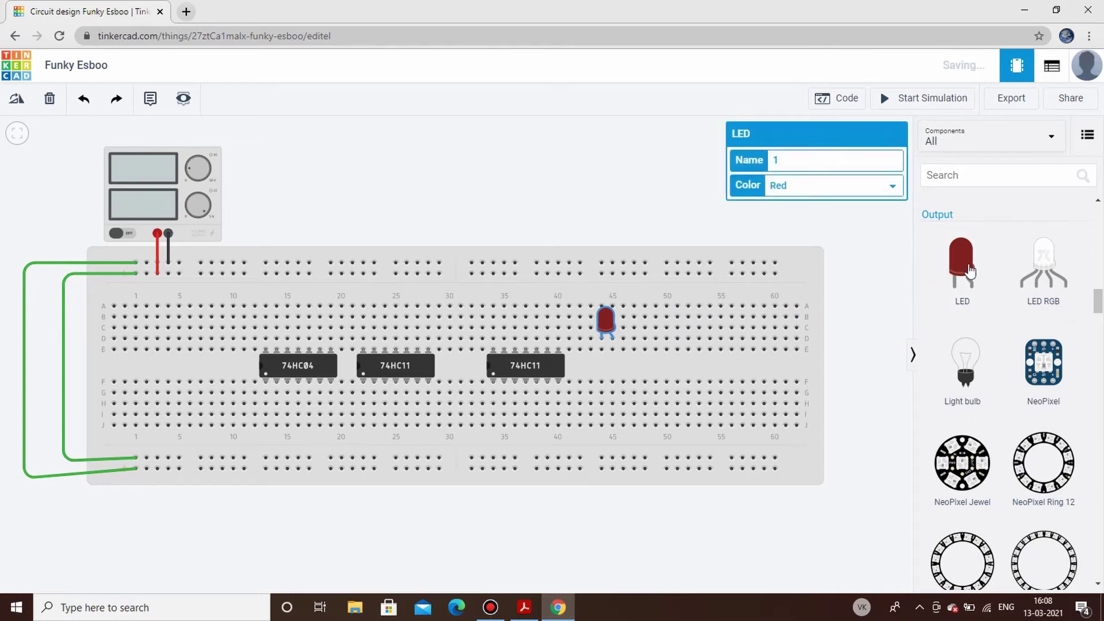
left_click_drag(962, 270, 653, 338)
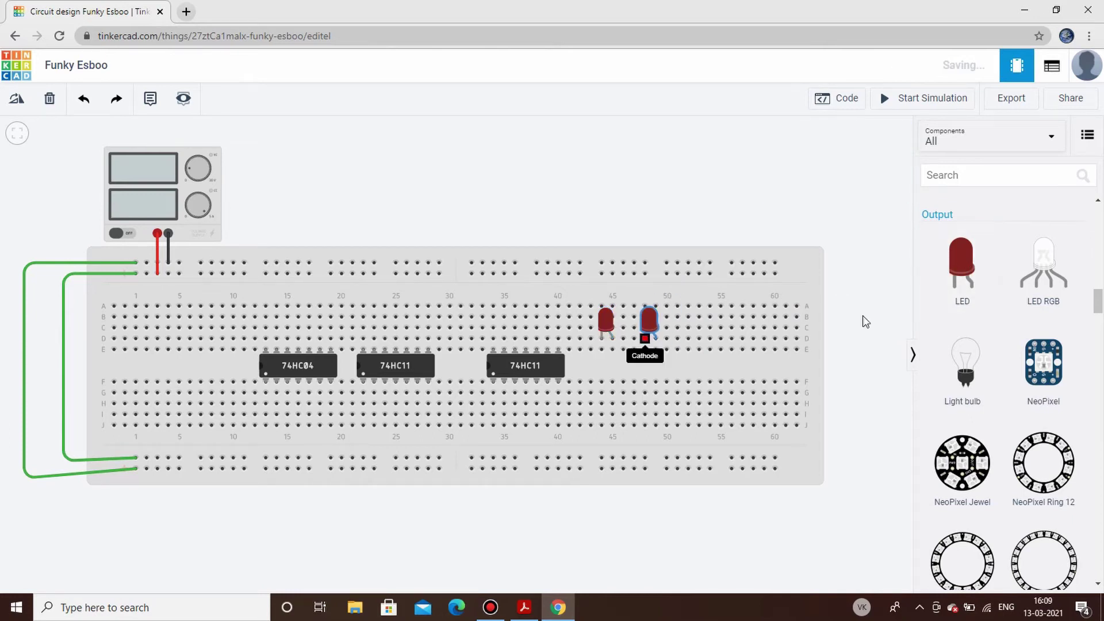
left_click_drag(962, 270, 683, 335)
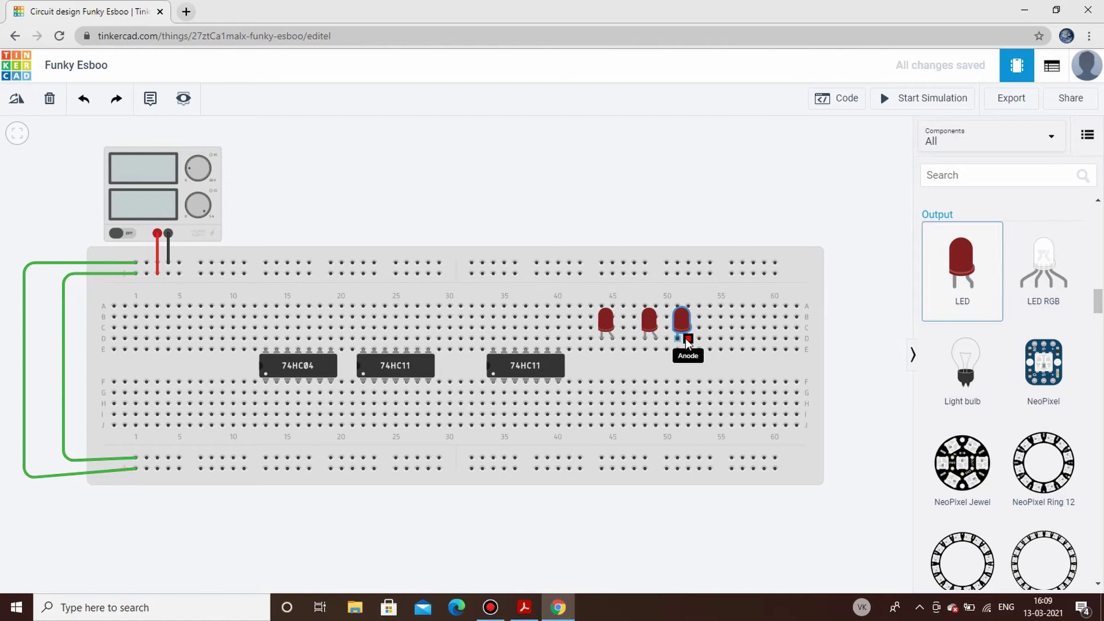
left_click_drag(962, 271, 716, 337)
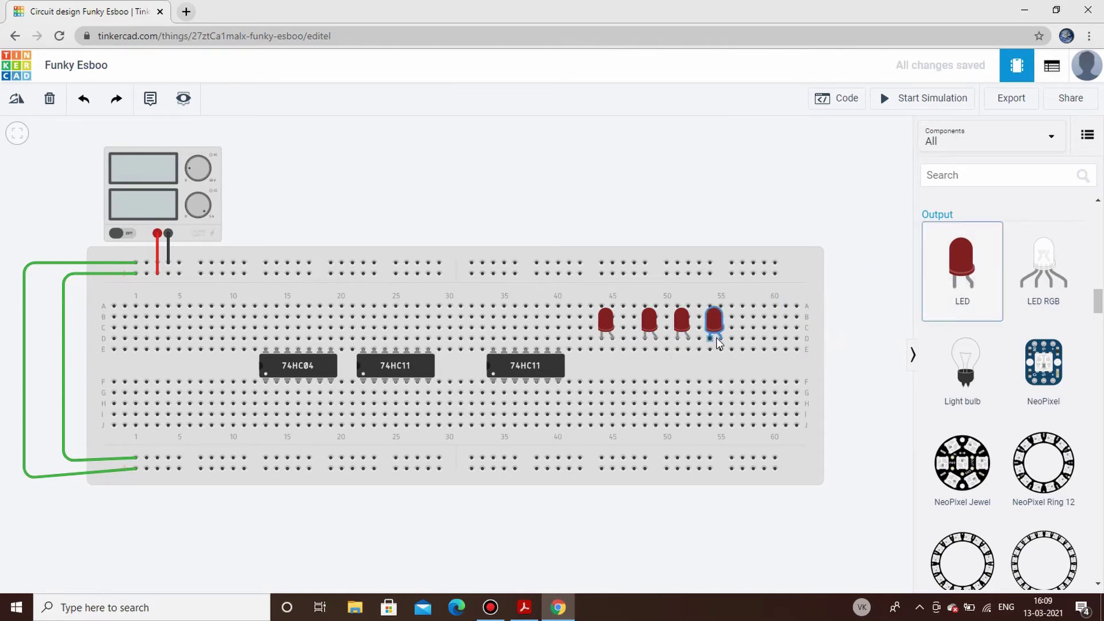
Place four 1 kΩ resistors vertically across the center gap below the LEDs' second legs, at columns 45, 49, 52 and 55
scroll(1010, 350, "down", 5)
scroll(1010, 349, "up", 5)
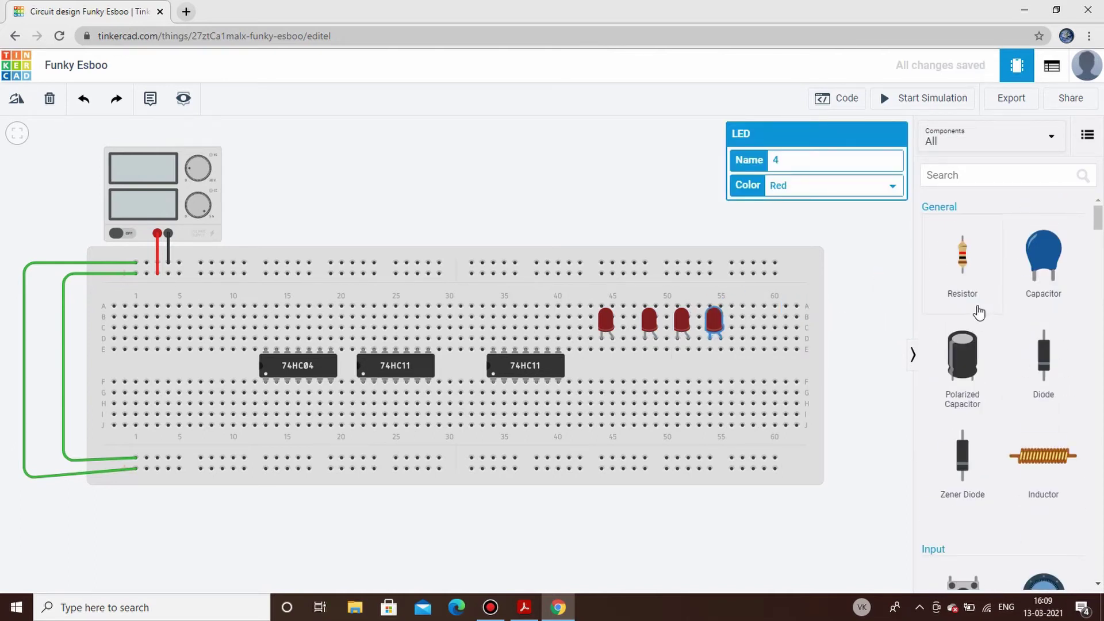
left_click_drag(977, 312, 583, 418)
left_click_drag(620, 381, 612, 378)
left_click_drag(927, 268, 654, 379)
left_click_drag(967, 279, 696, 379)
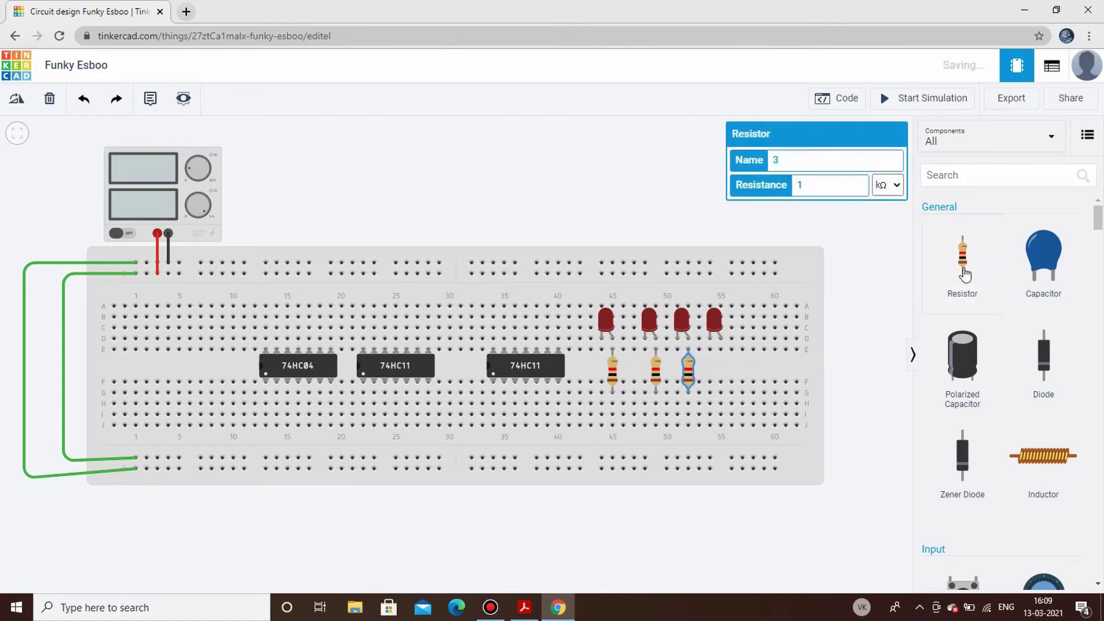
left_click_drag(962, 270, 721, 378)
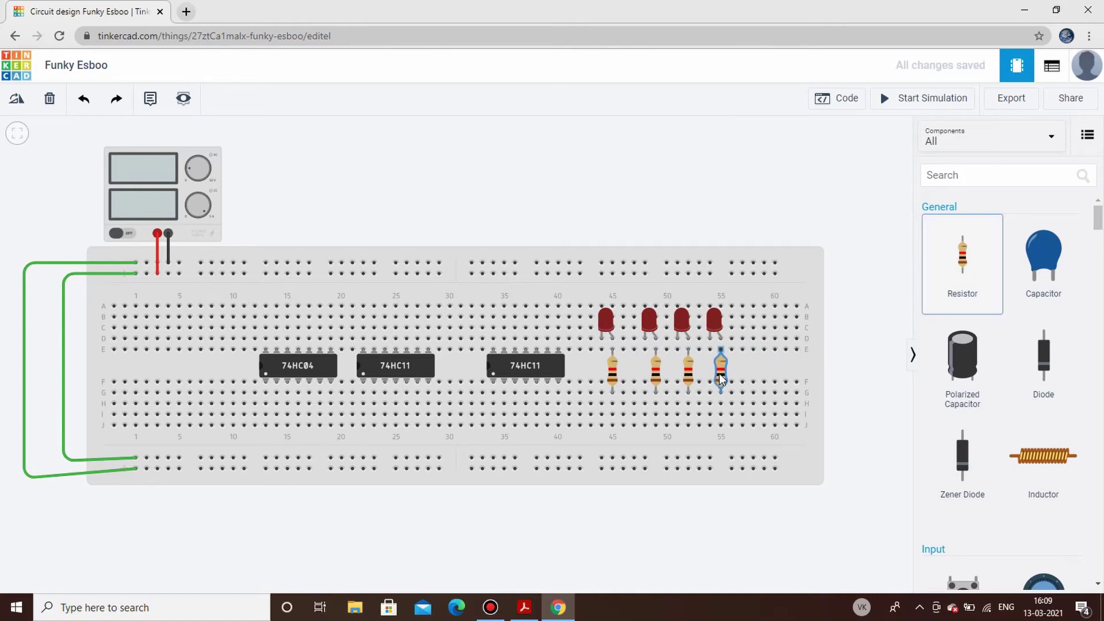
left_click(704, 199)
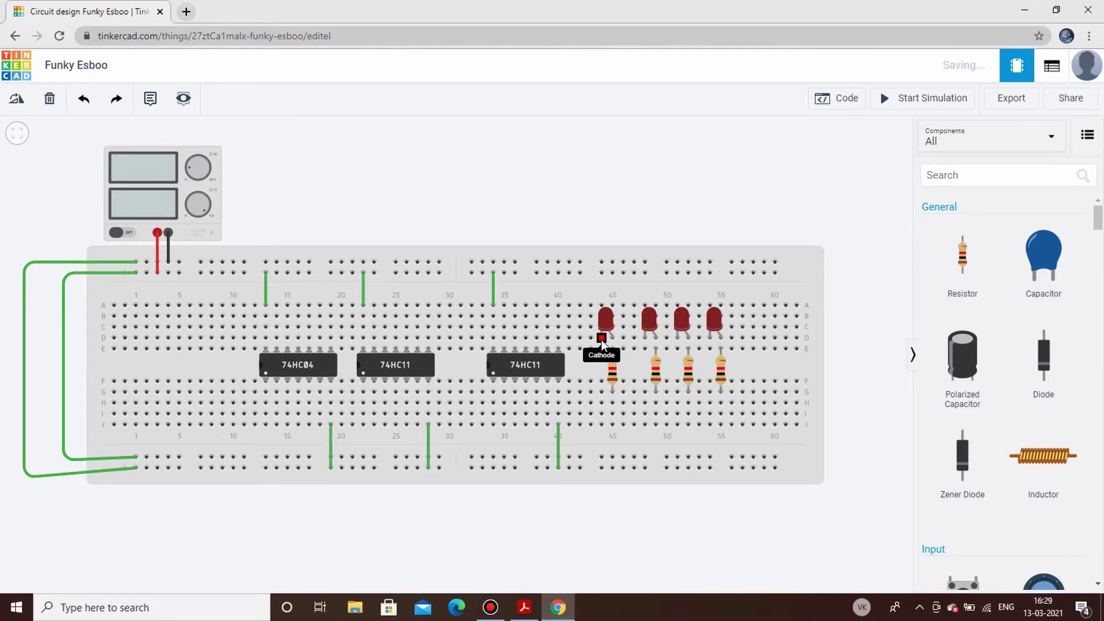
Wire the four LED cathodes at columns 44, 48, 51 and 54 straight down from row E to the outermost lower rail
left_click(601, 339)
left_click(601, 467)
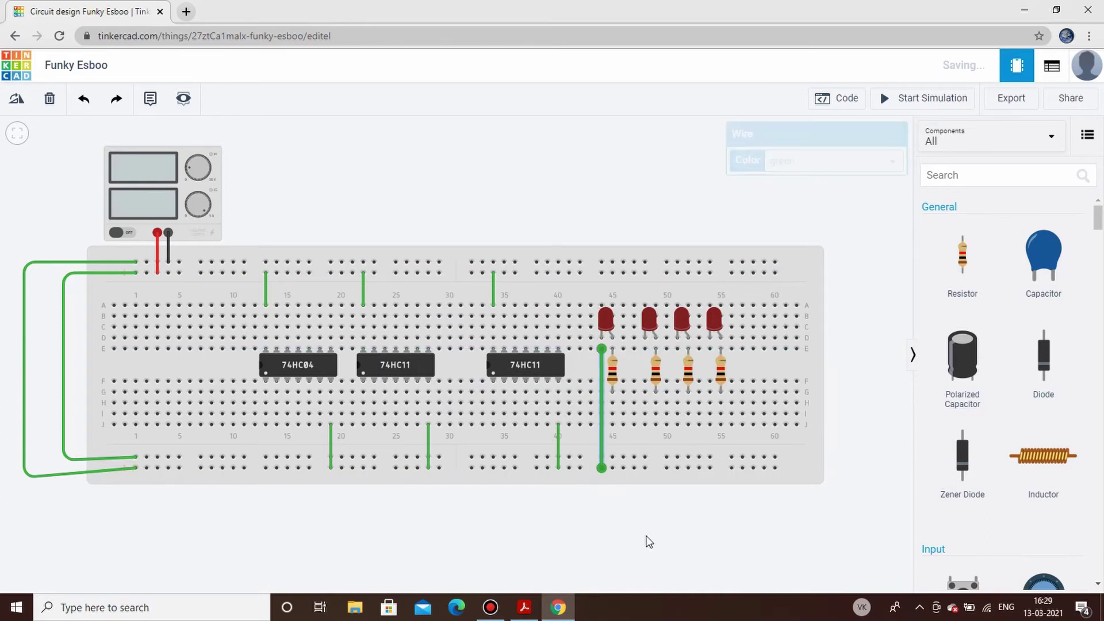
left_click(645, 349)
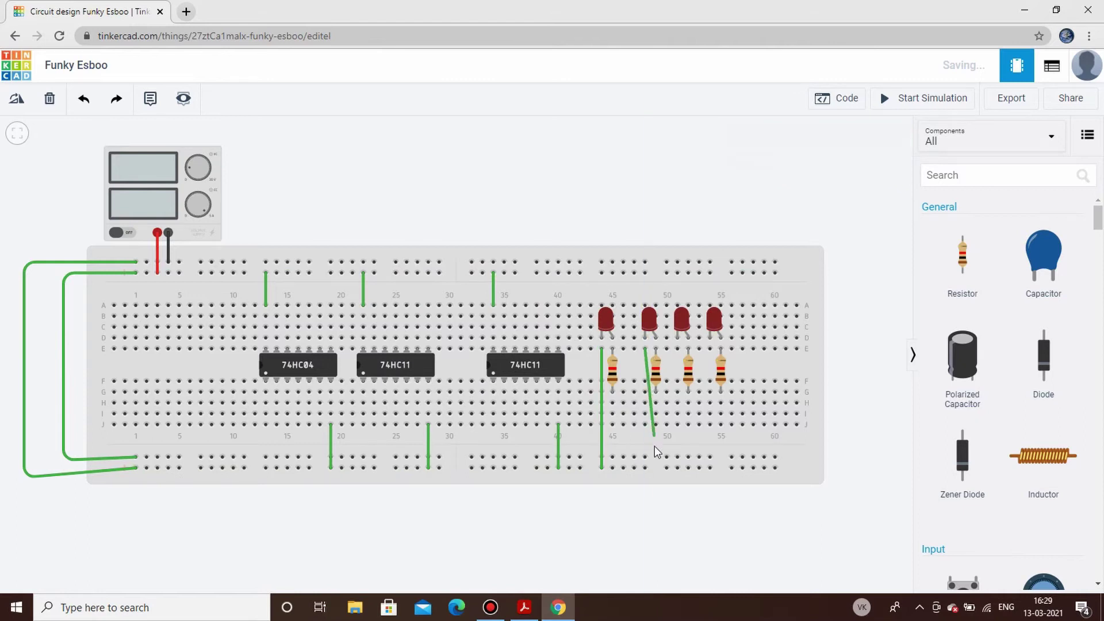
left_click(645, 468)
left_click(667, 496)
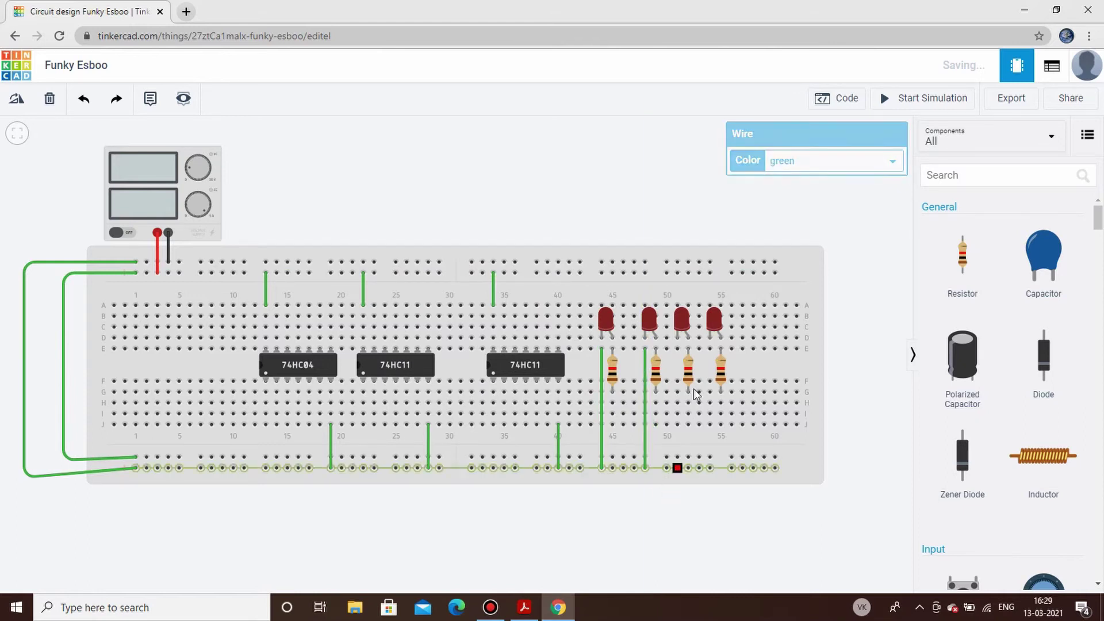
left_click(677, 349)
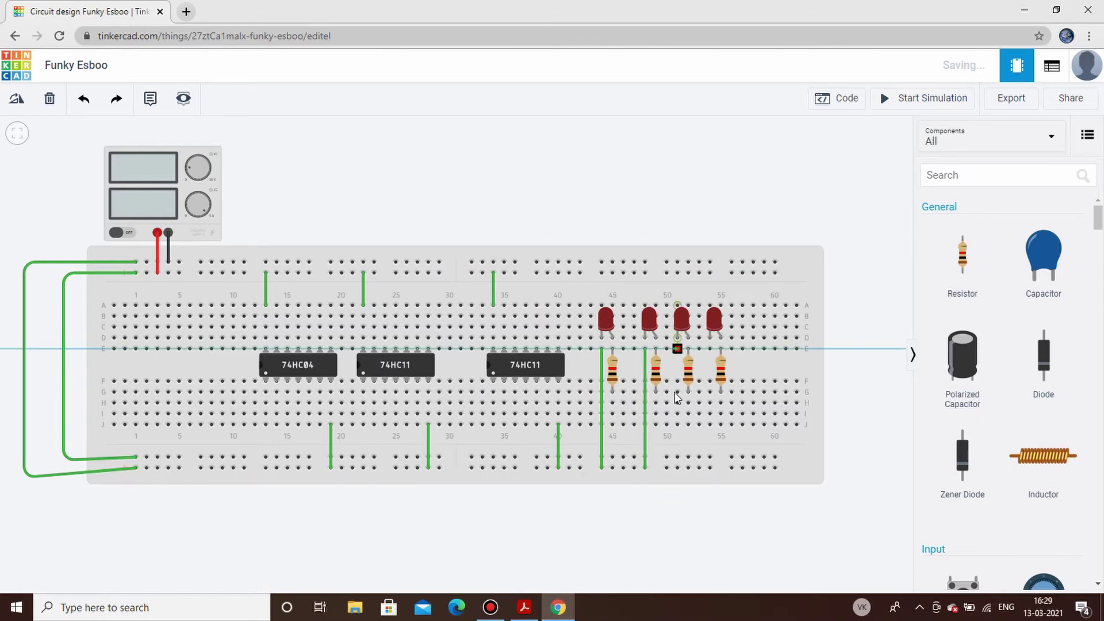
left_click(677, 468)
left_click(704, 514)
left_click(709, 349)
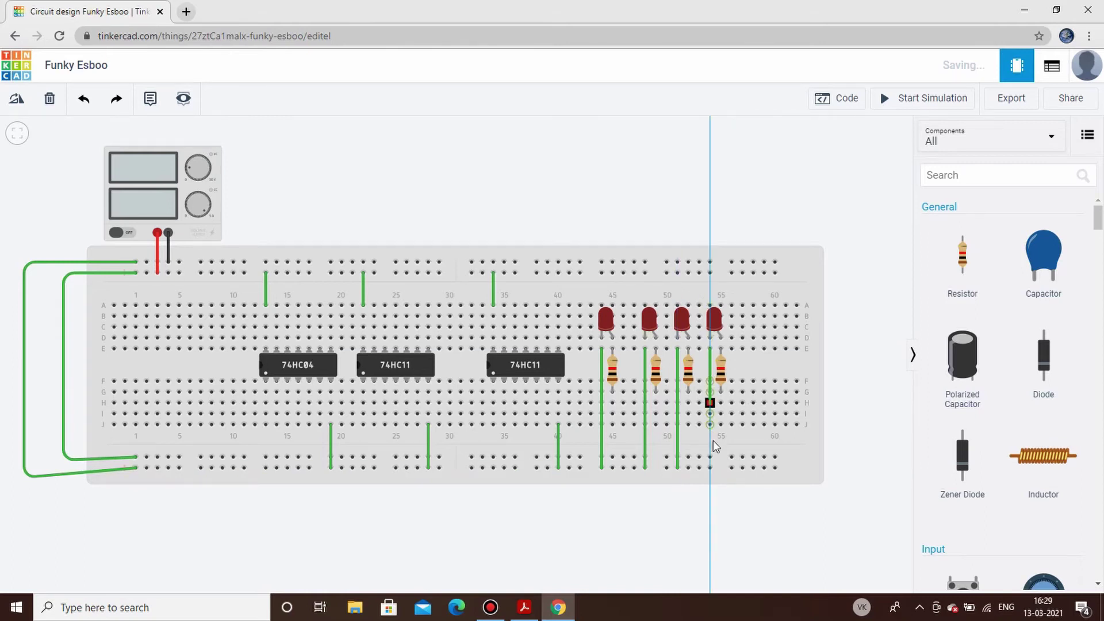
left_click(723, 512)
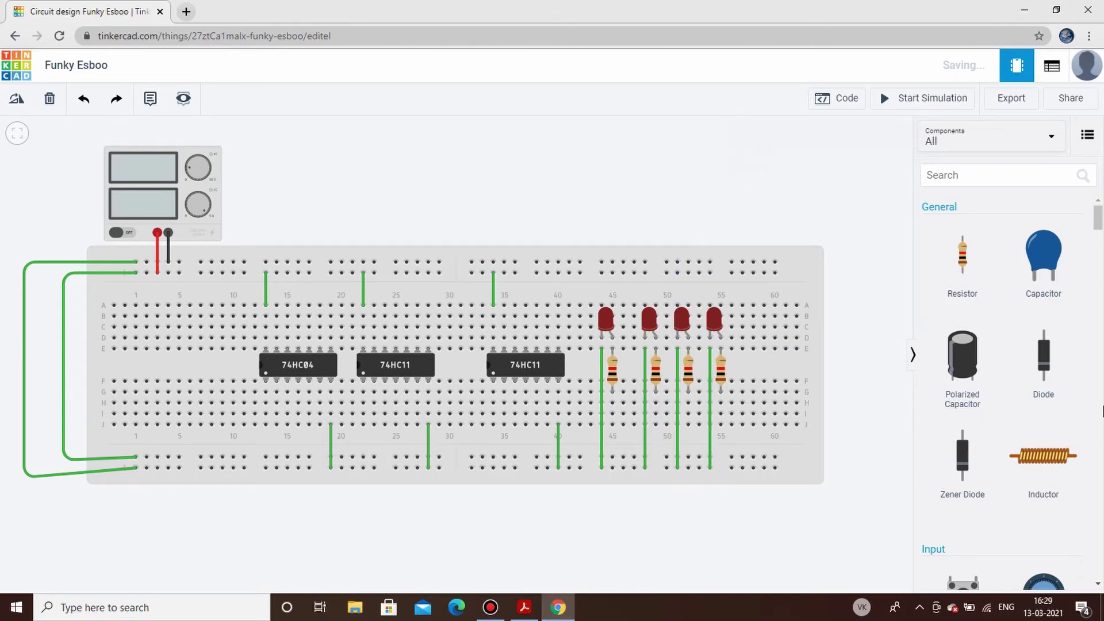
Place a DIP Switch SPST x 4 across the center gap at columns 4 to 7, beside the 74HC04
scroll(1026, 463, "down", 10)
scroll(1026, 466, "down", 6)
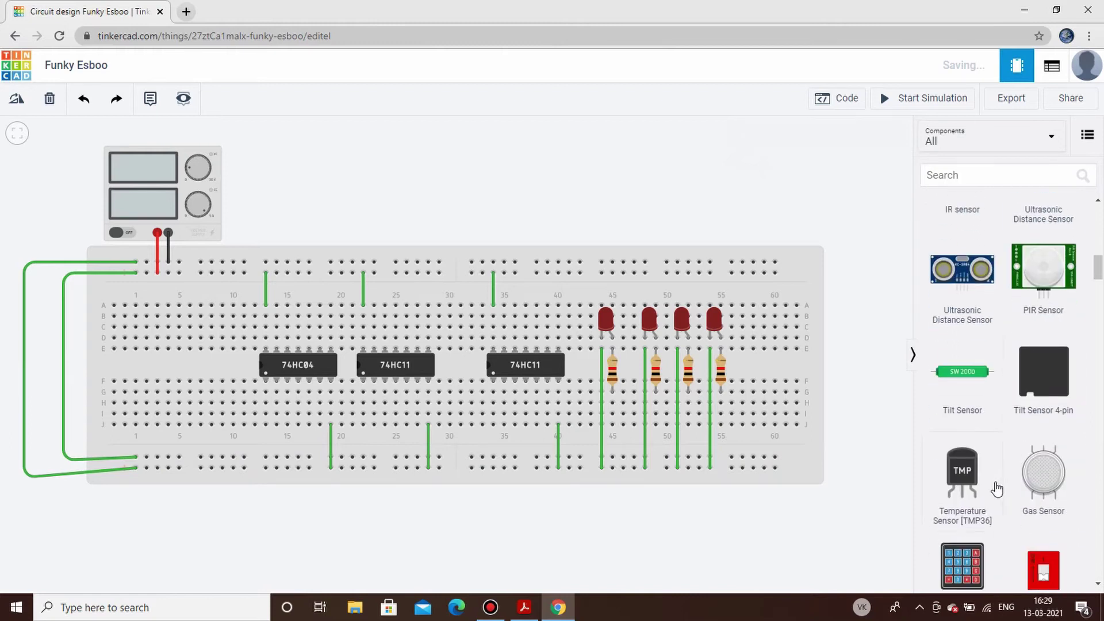
left_click_drag(976, 512, 184, 351)
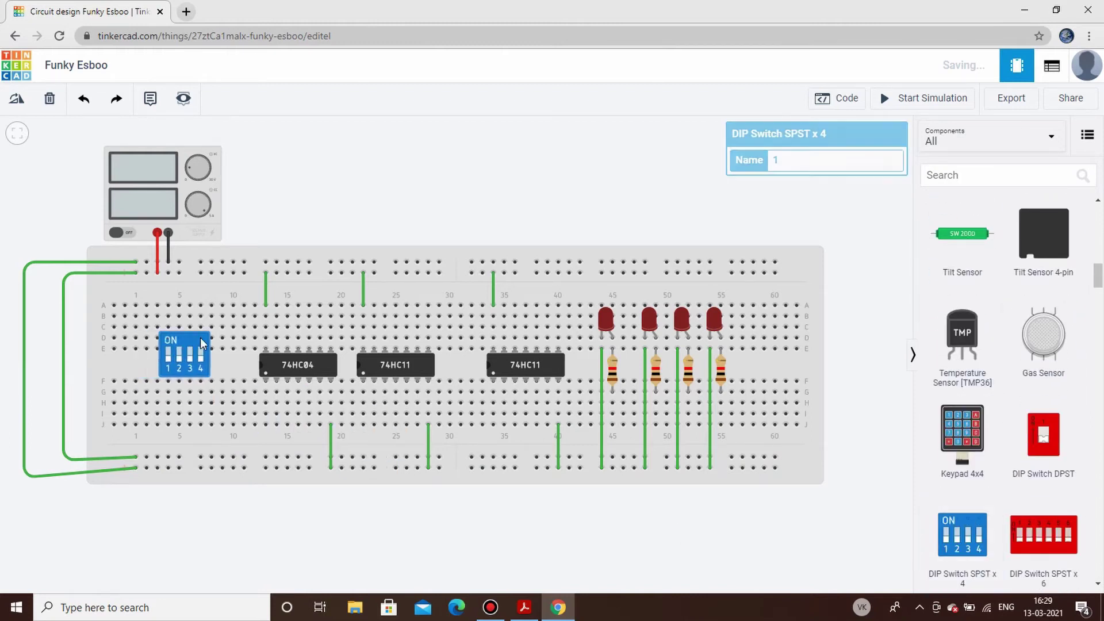
Connect the upper terminals of DIP switches 4, 3 and 2 to the upper positive rail with green wires
left_click(200, 345)
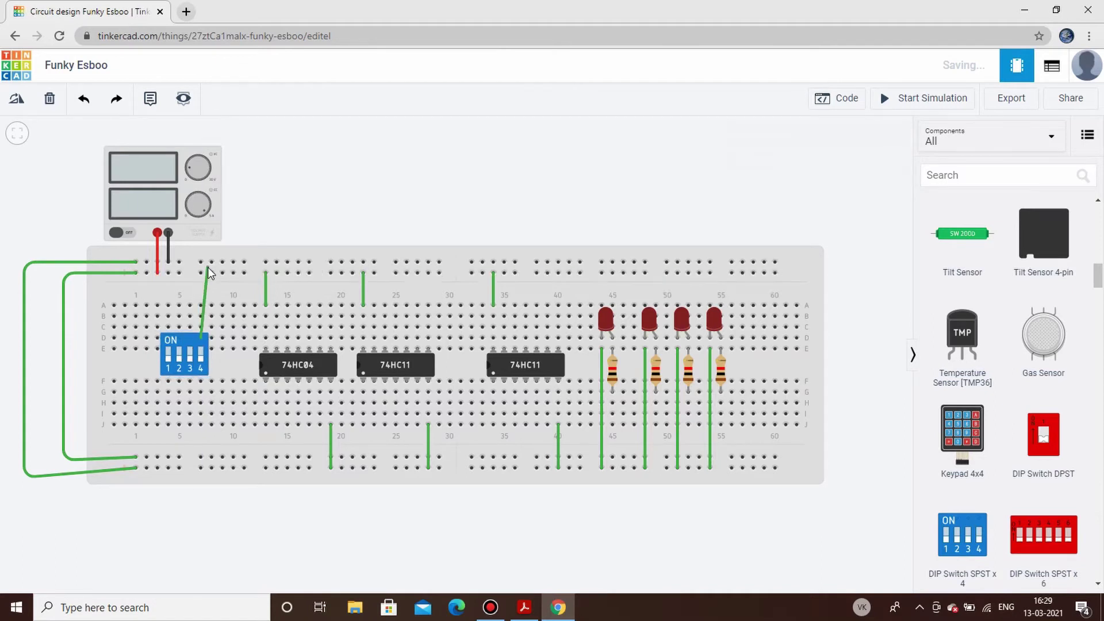
left_click(211, 272)
left_click(189, 338)
left_click(201, 272)
left_click(179, 338)
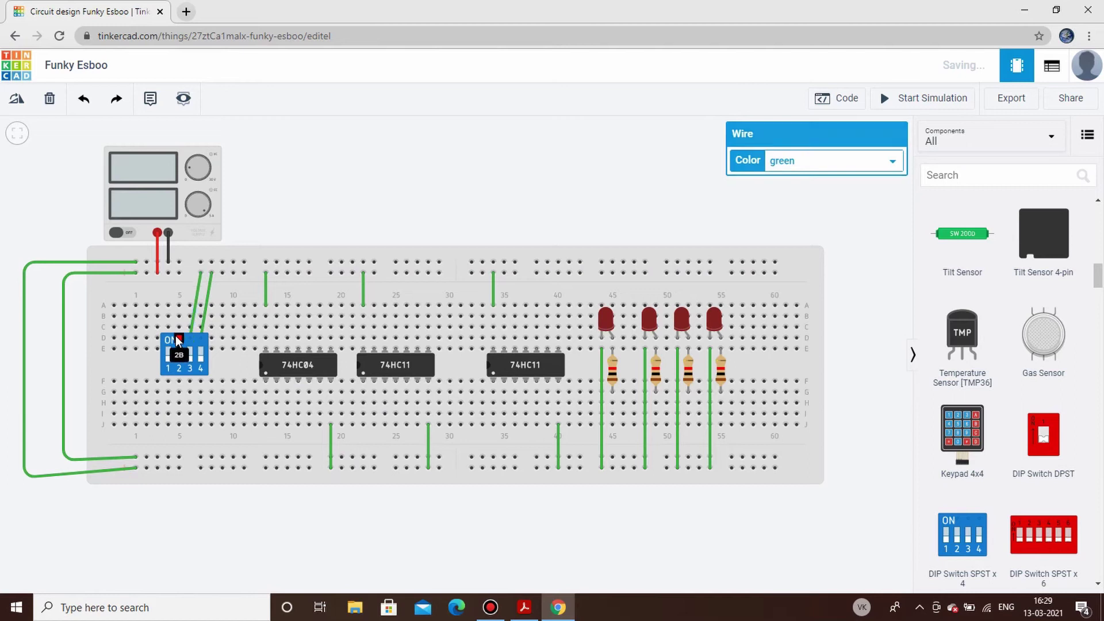
left_click(179, 272)
left_click(276, 208)
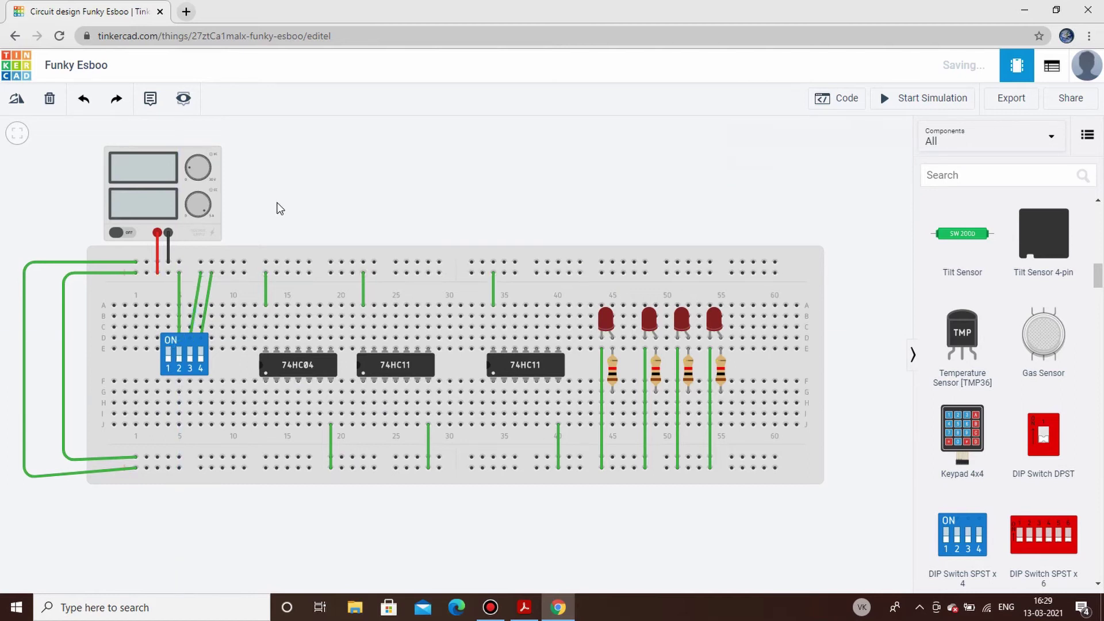
After consulting the equations in 2_4 Decoder.pdf, finish the green wire from DIP switch 4 to the 74HC04 at column 15, row G
left_click(523, 607)
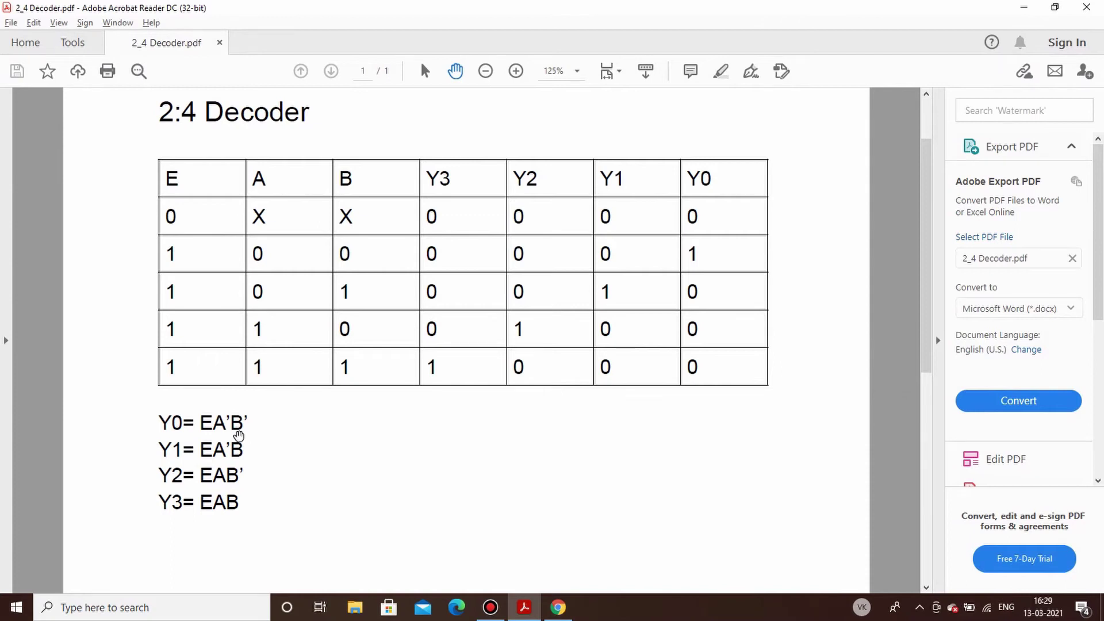
left_click(524, 608)
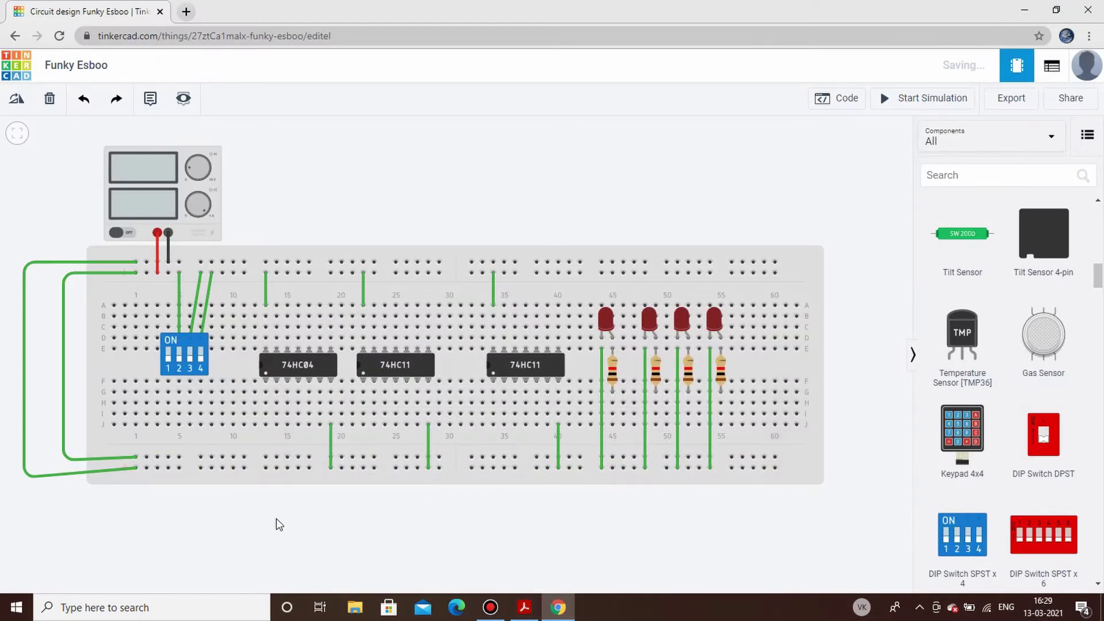
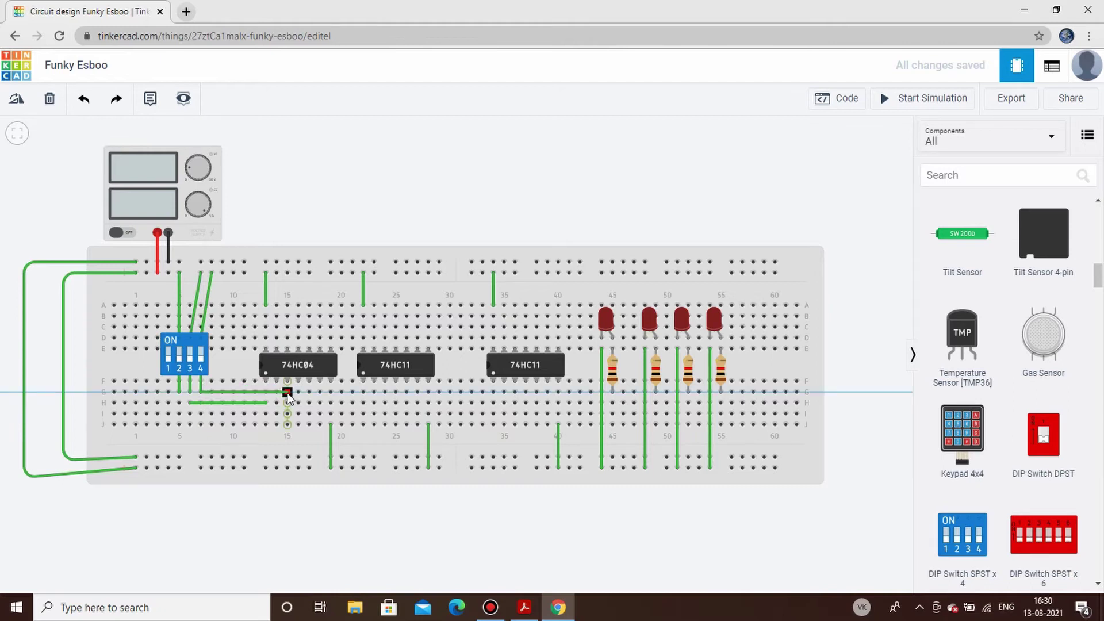
left_click(287, 392)
left_click(316, 521)
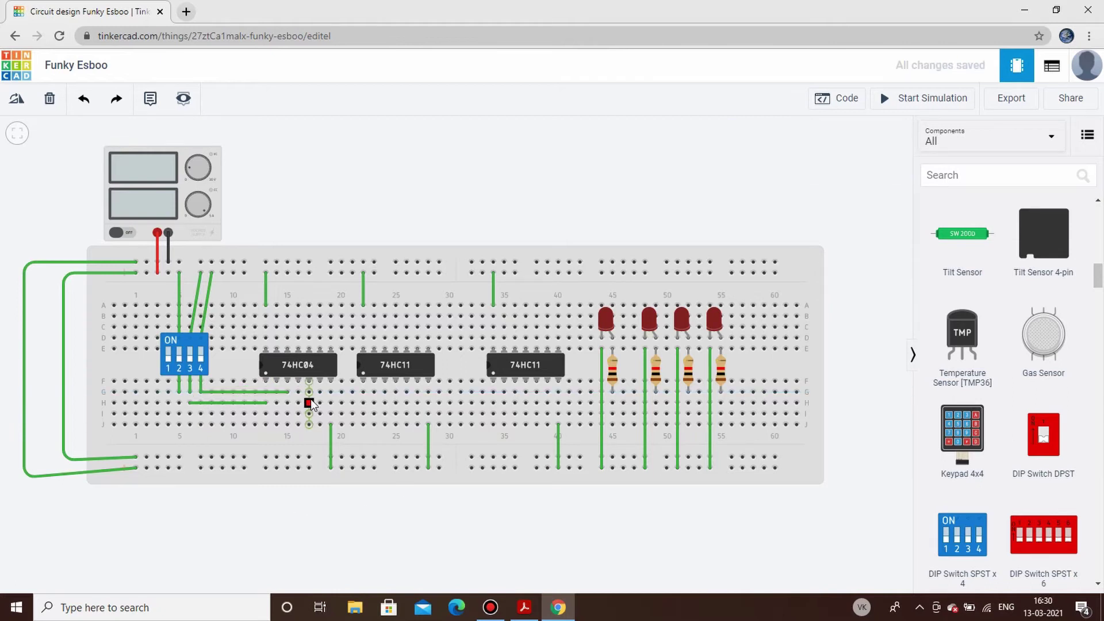
After rechecking the equations in 2_4 Decoder.pdf, run an orange wire along row J from DIP switch 2 at column 5 to column 24
left_click(523, 607)
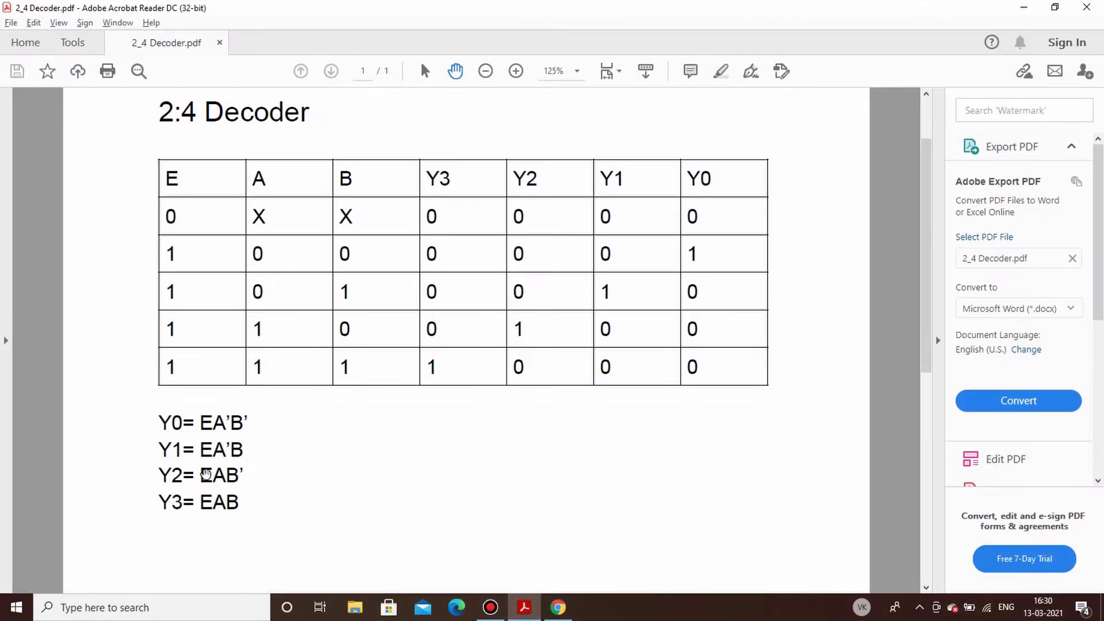
left_click(558, 607)
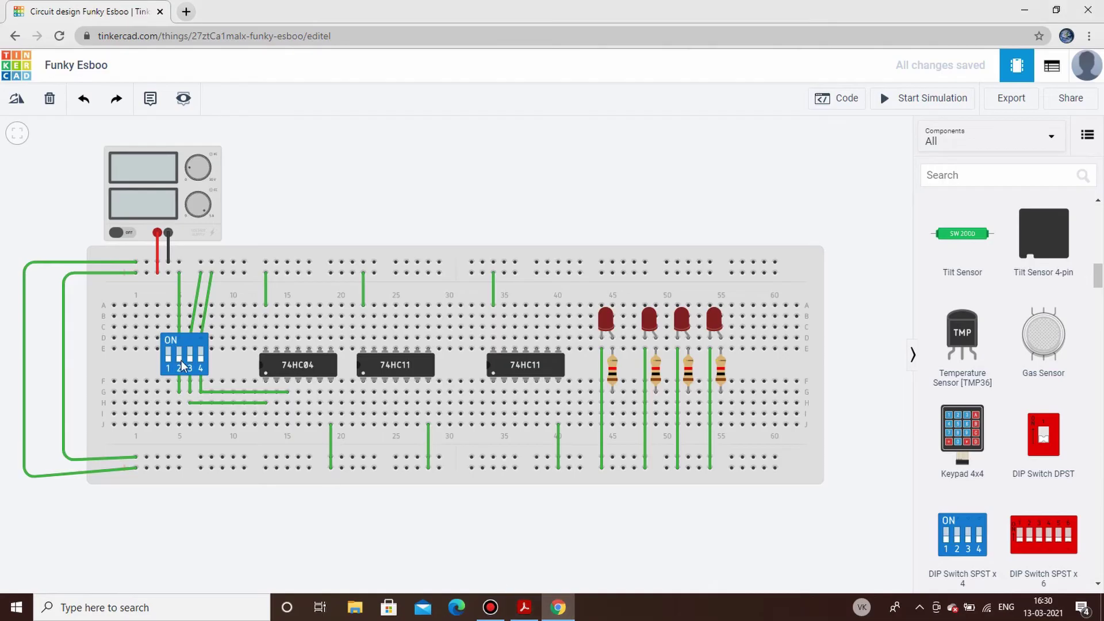
left_click(180, 424)
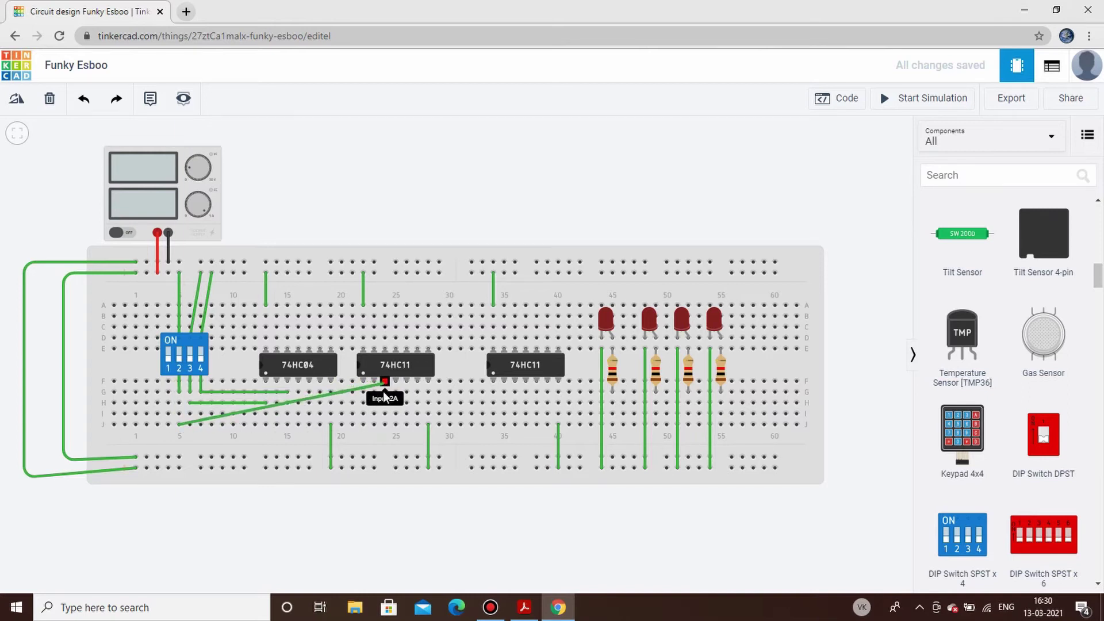
left_click(385, 424)
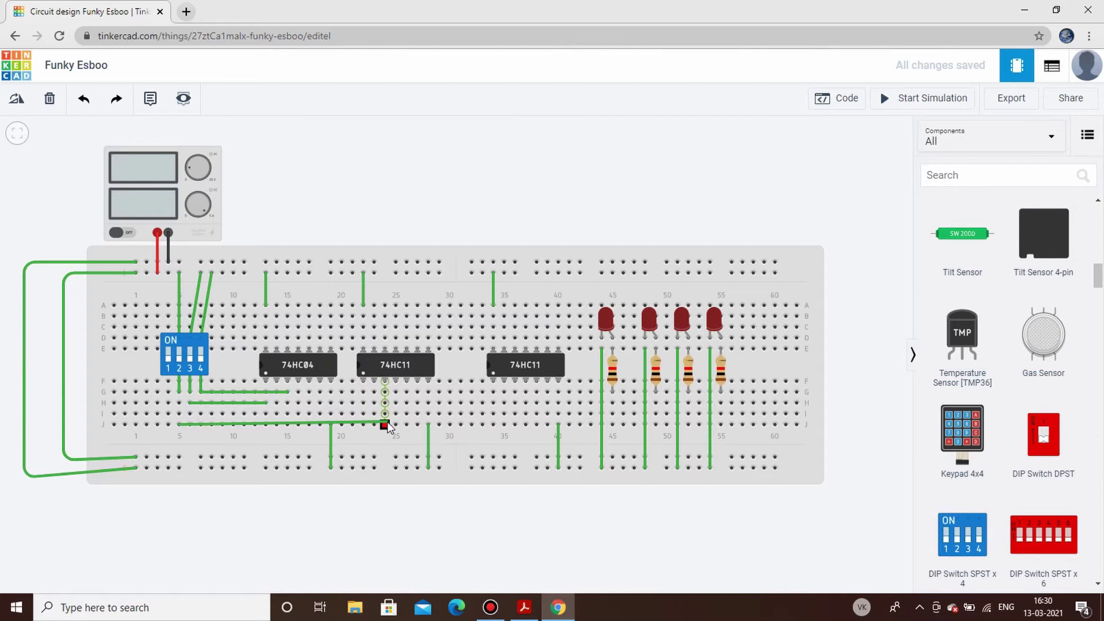
left_click(387, 423)
left_click(833, 162)
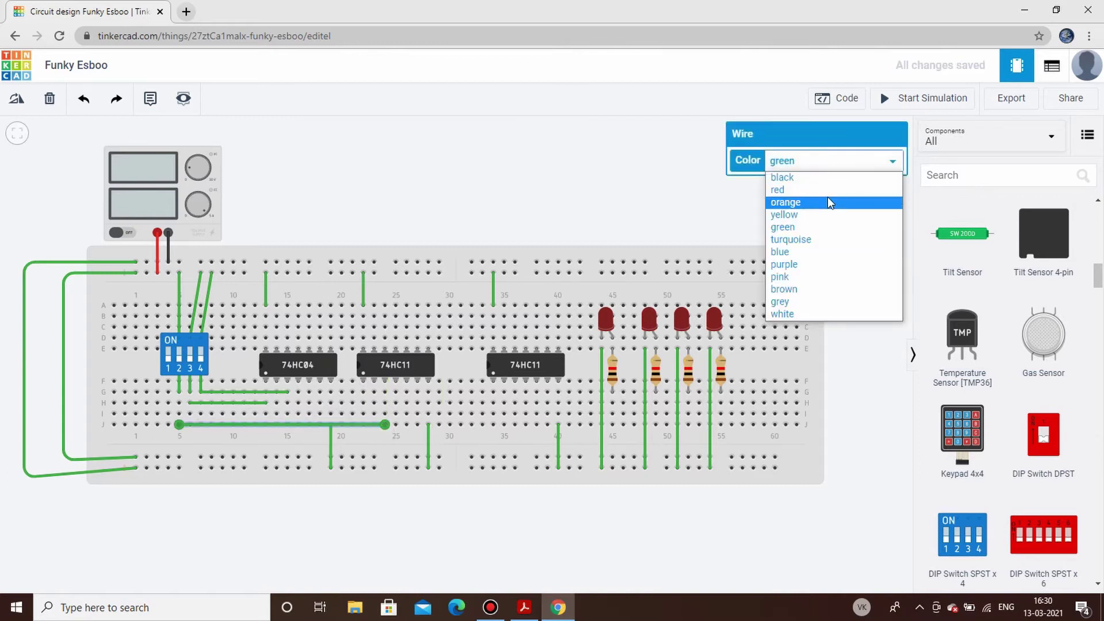
left_click(827, 201)
left_click(503, 230)
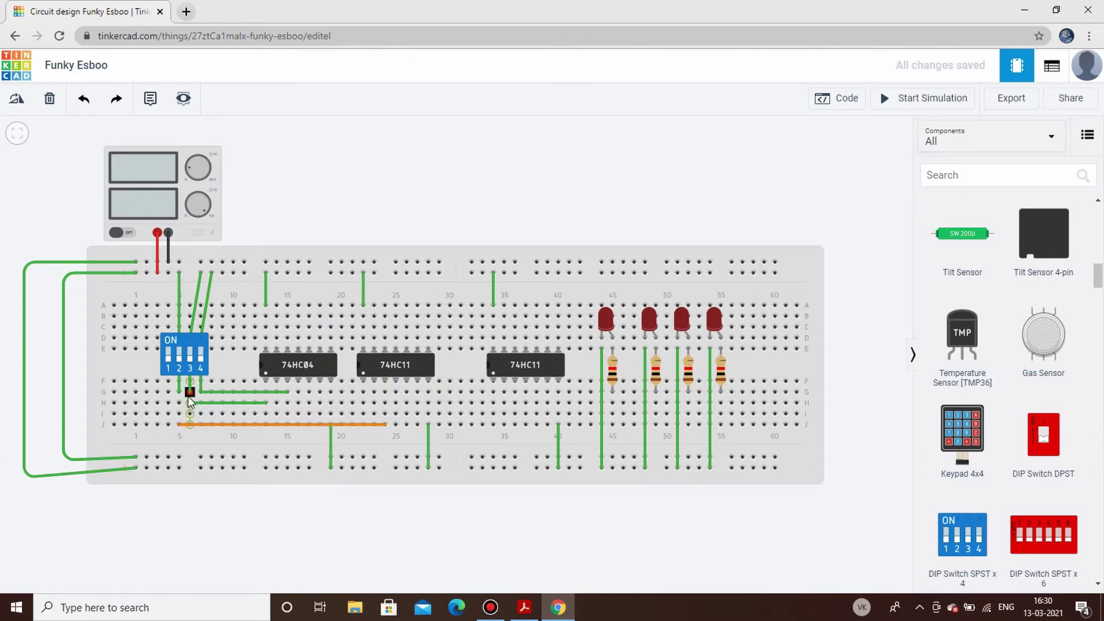
Run a brown wire along row H from the 74HC04 pin at column 14 to the first 74HC11 at column 25
left_click(275, 401)
left_click(396, 392)
left_click_drag(397, 394, 397, 403)
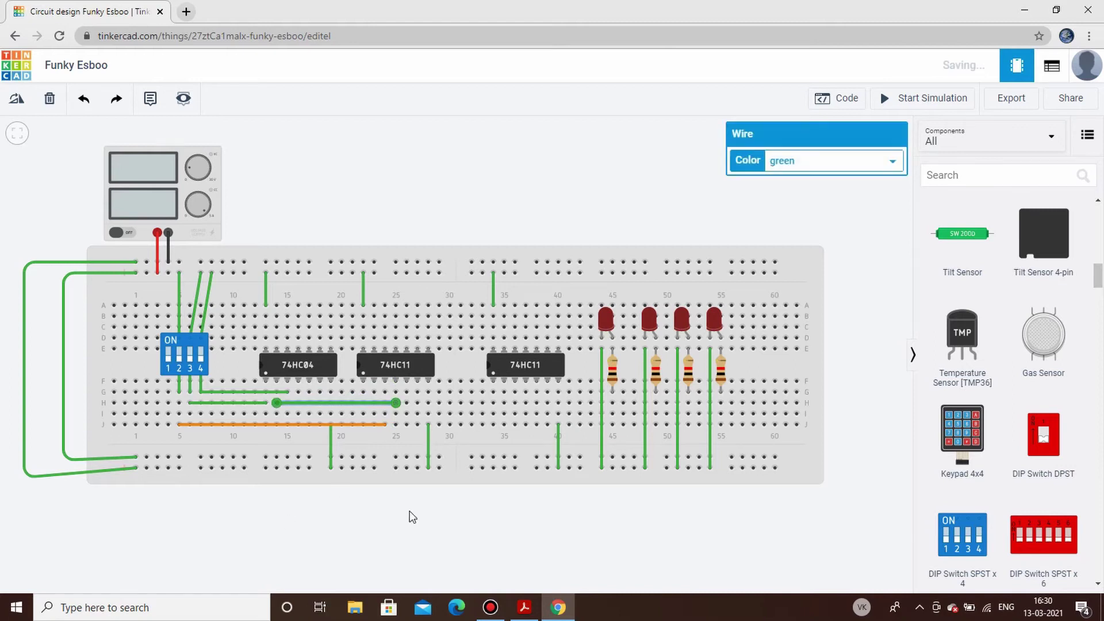
left_click(842, 159)
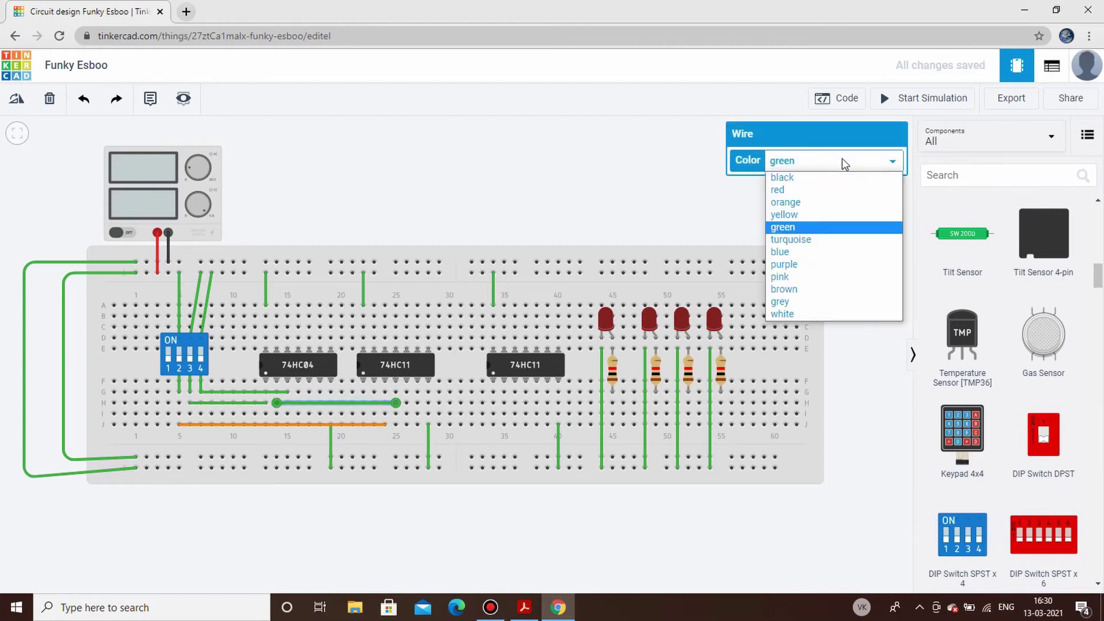
left_click(823, 287)
left_click(579, 175)
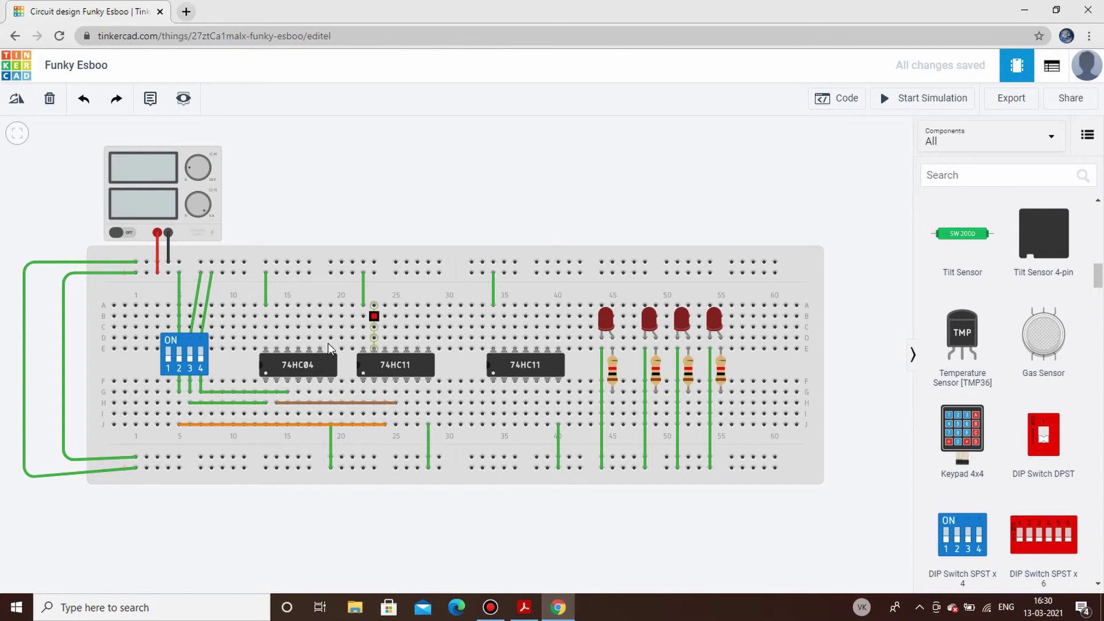
Run a purple wire along row G from the 74HC04 pin at column 16 to the first 74HC11 at column 26
left_click(299, 392)
left_click(407, 396)
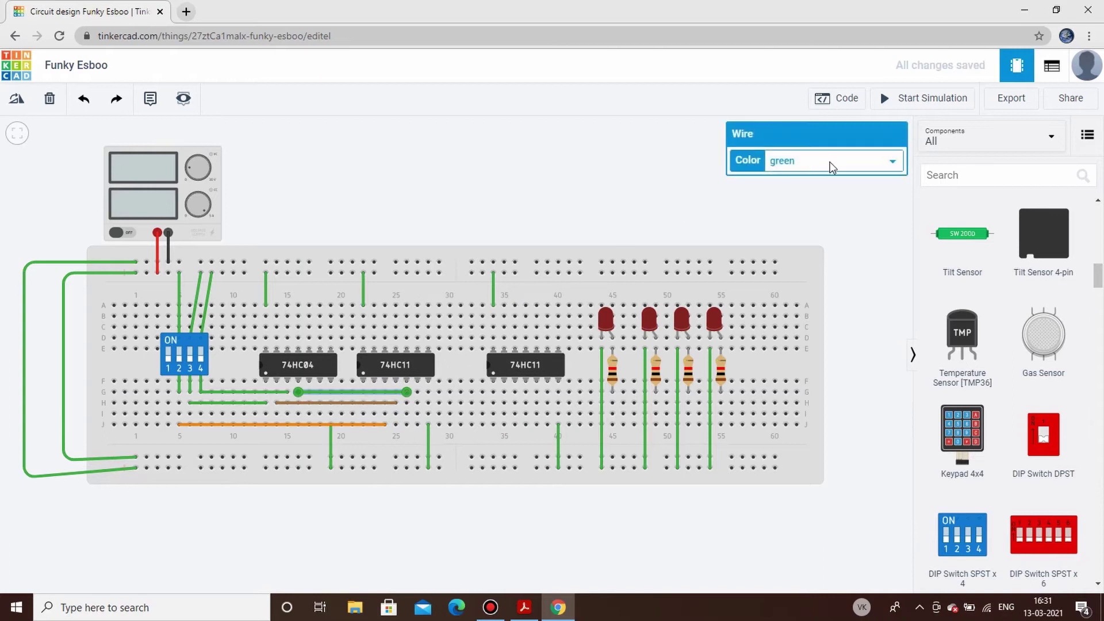
left_click(833, 161)
left_click(837, 265)
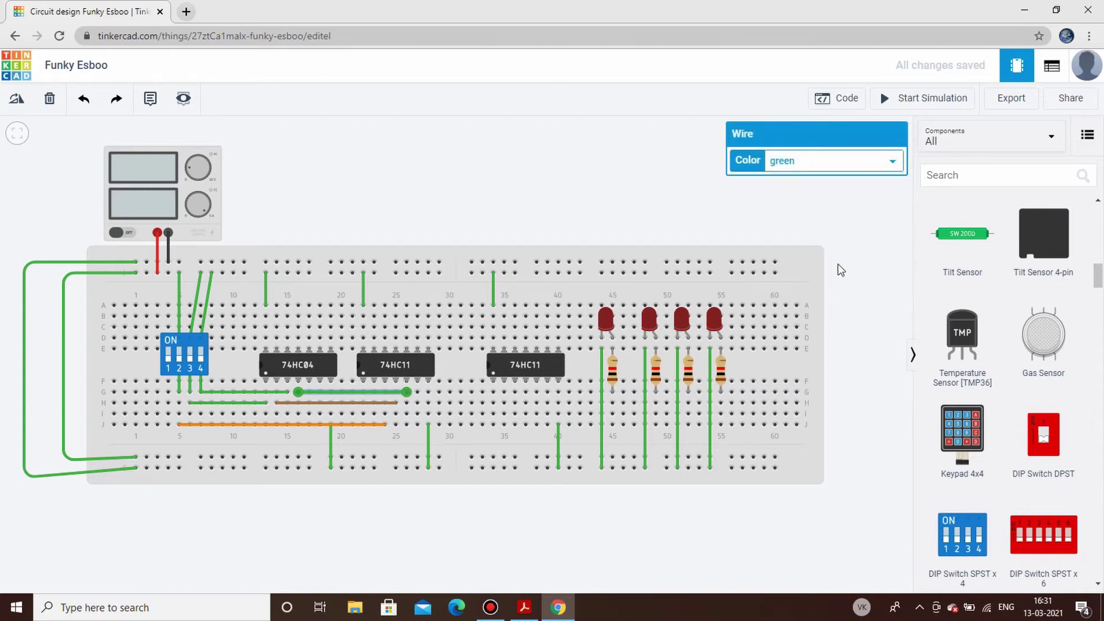
left_click(535, 178)
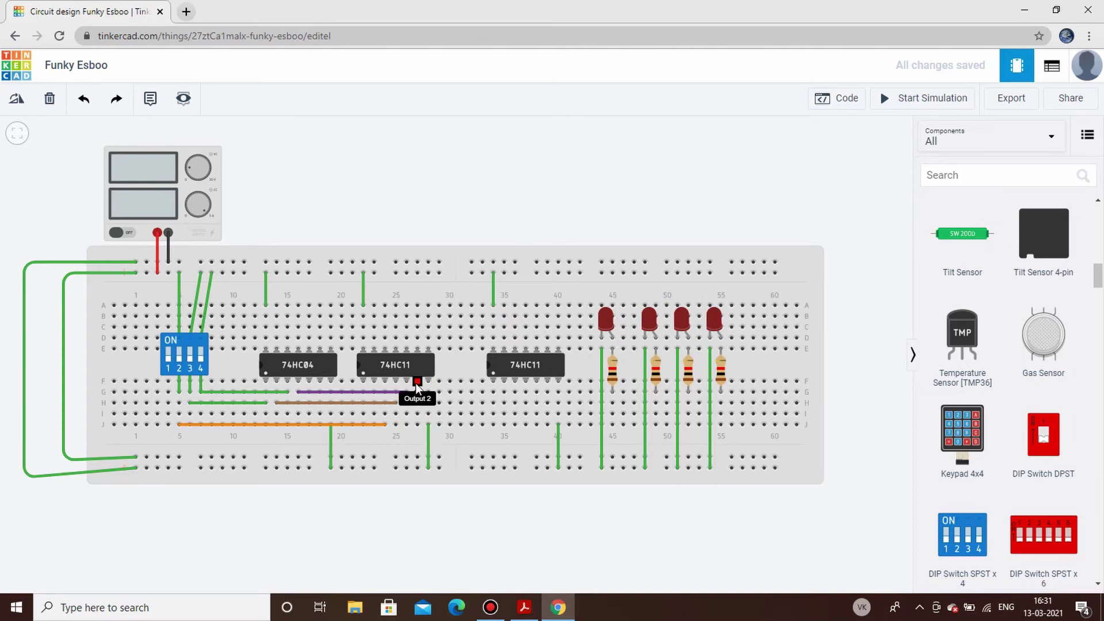
Run a grey wire along row I from the first 74HC11's Output 2 at column 27 to the resistor at column 55
left_click(418, 412)
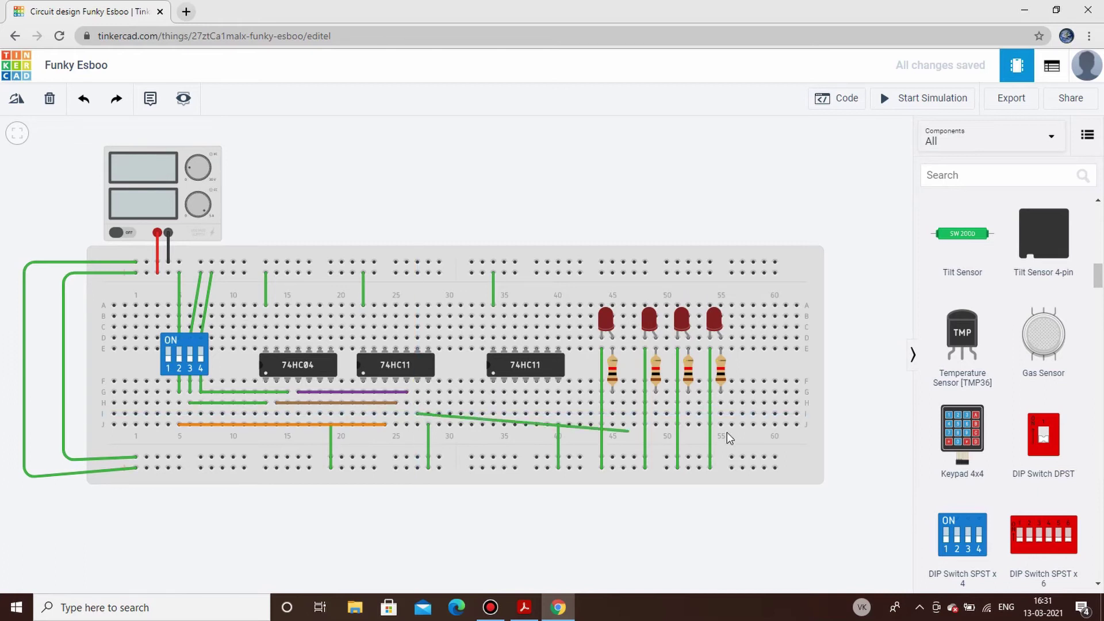
left_click(721, 403)
left_click_drag(721, 403, 721, 413)
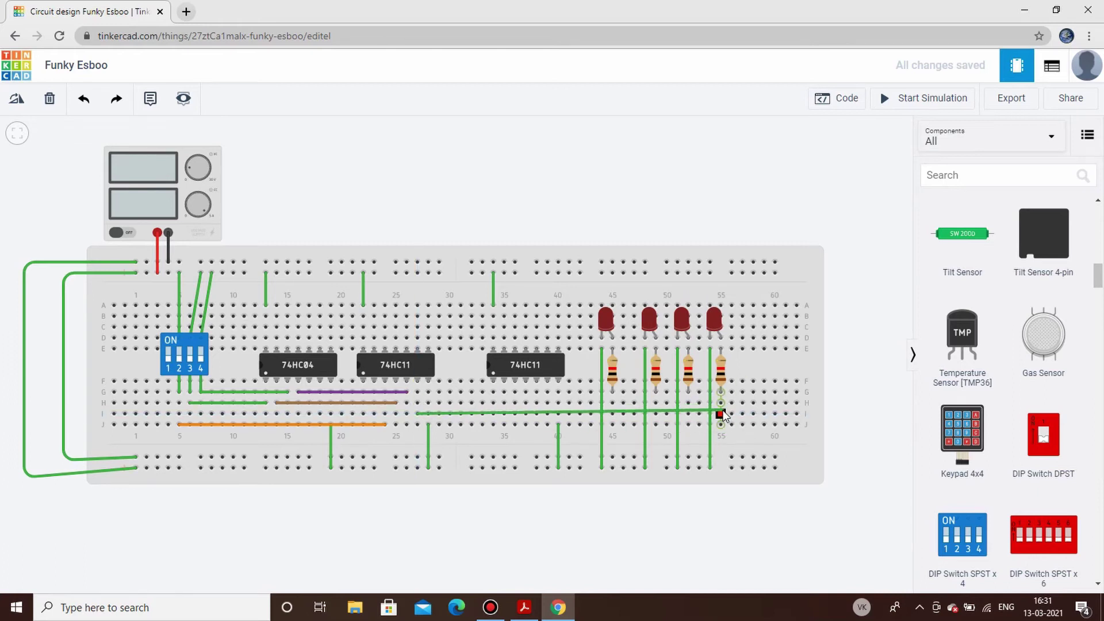
left_click(837, 169)
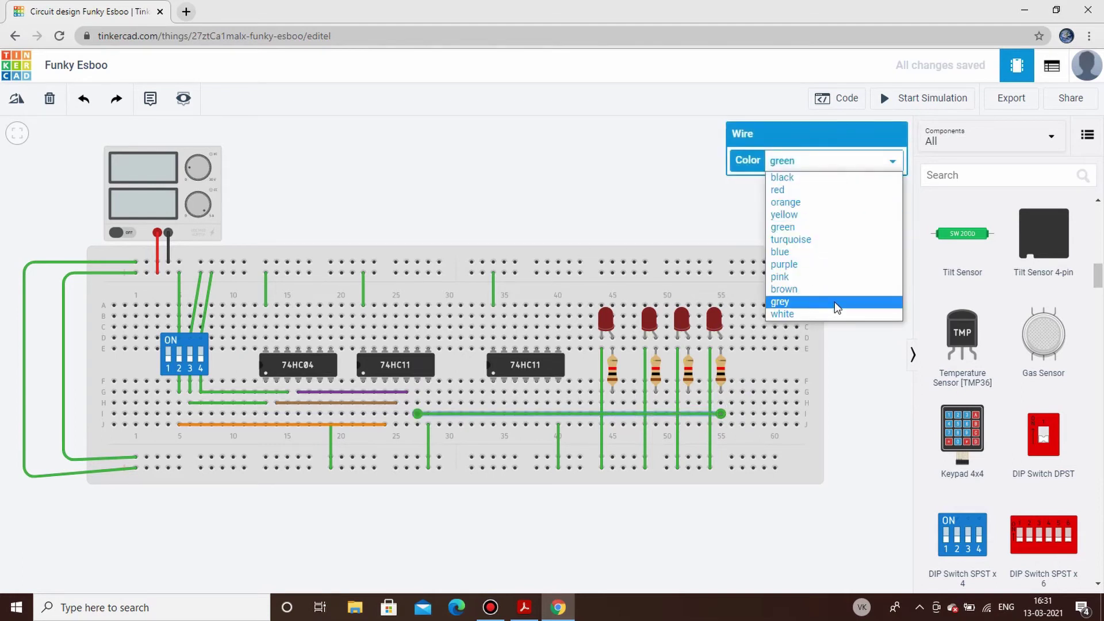
left_click(833, 303)
left_click(512, 158)
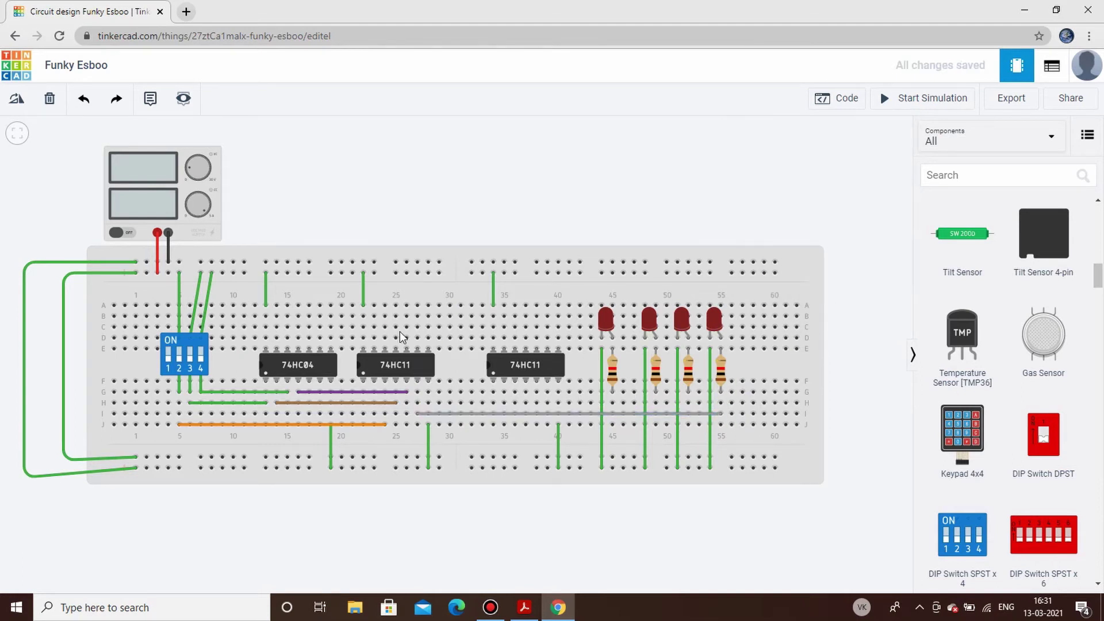
After rechecking the equations in 2_4 Decoder.pdf, run a green wire from DIP switch 2 at G5 to the first 74HC11 at D25
left_click(523, 607)
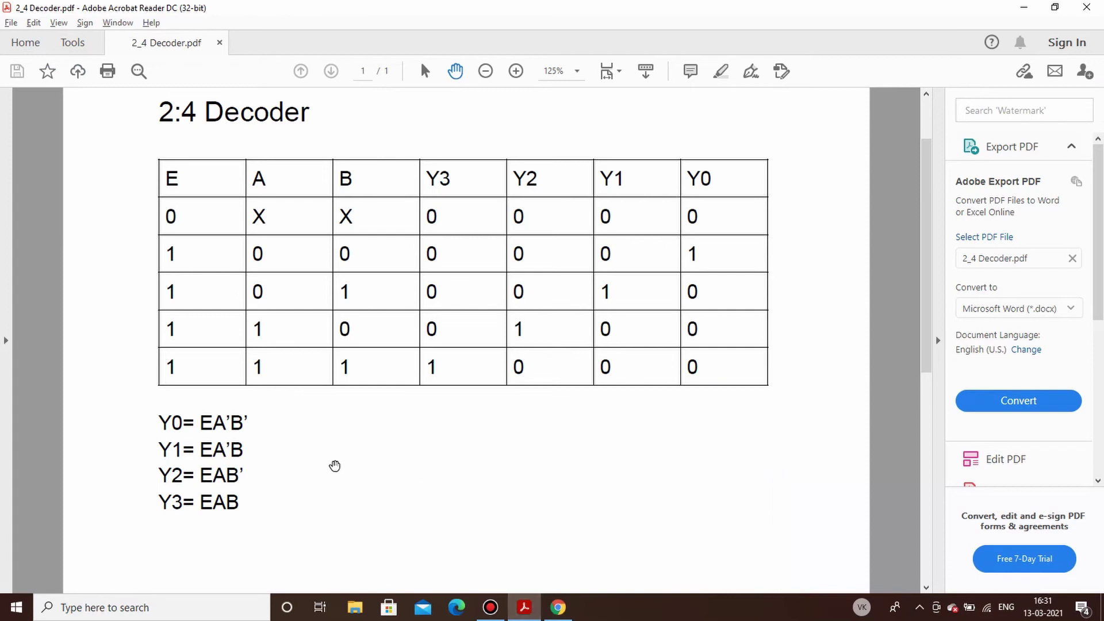
left_click(550, 616)
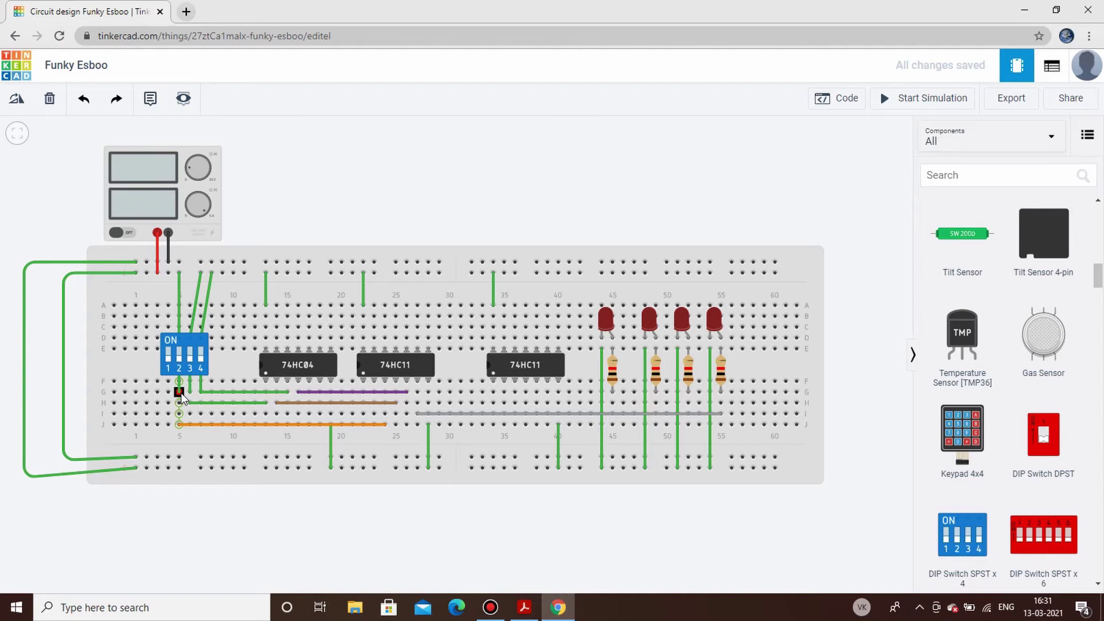
left_click(179, 392)
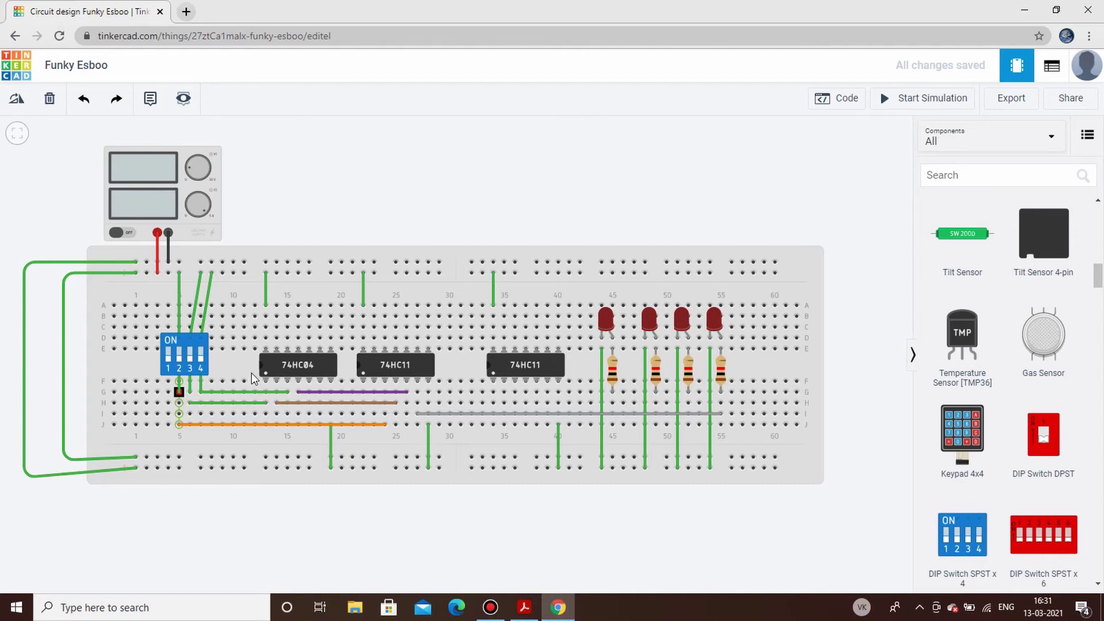
left_click(399, 346)
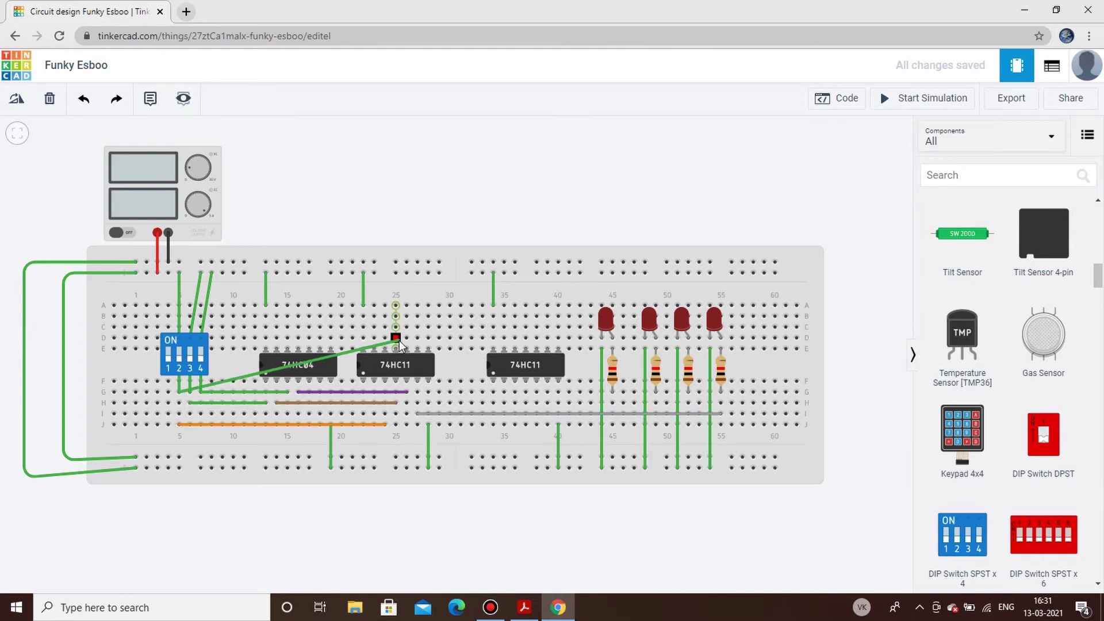
left_click(387, 212)
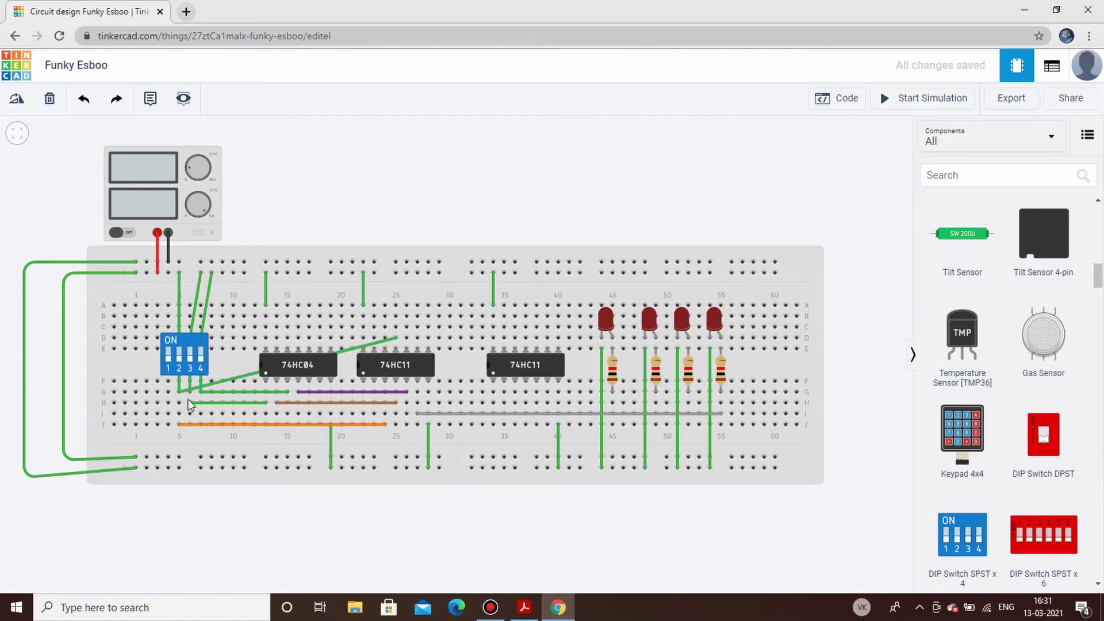
Run green wires to the first 74HC11: from the 74HC04 pin at H14 to D26, and from DIP switch 4 at G7 to D27
left_click(276, 402)
left_click(406, 338)
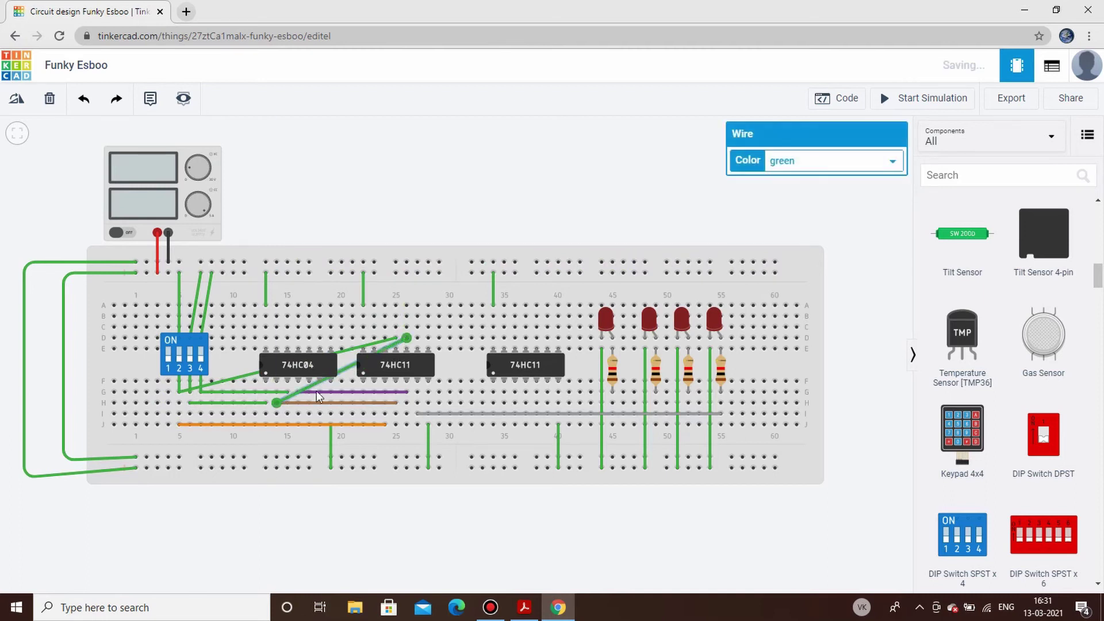
left_click(202, 509)
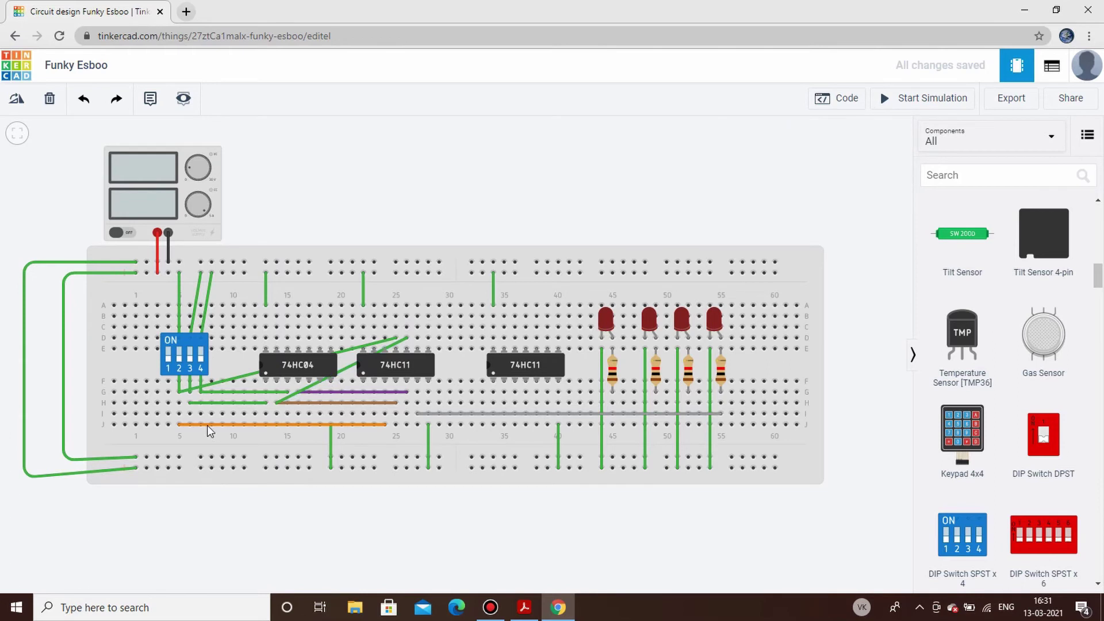
left_click(196, 396)
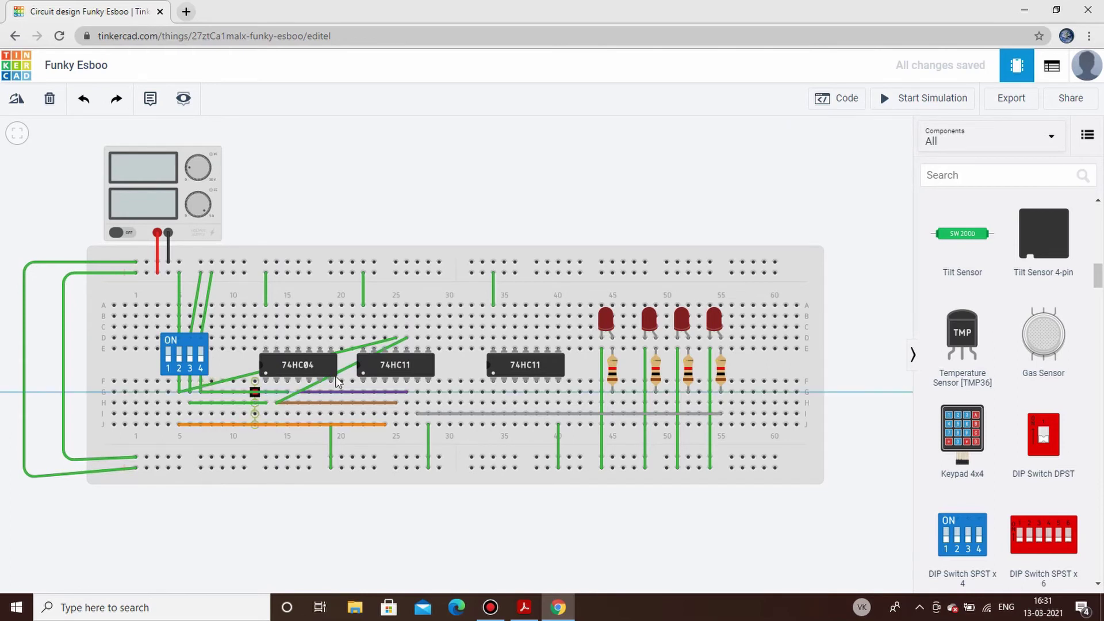
left_click(417, 338)
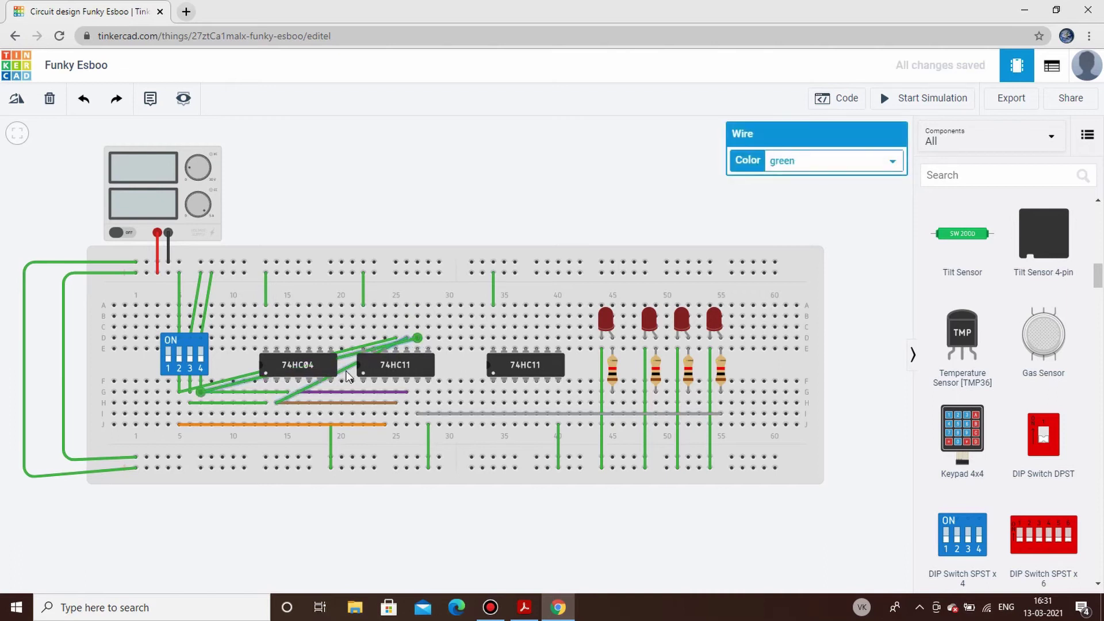
Change the colour of the wire between H14 and D26 to brown
left_click(346, 372)
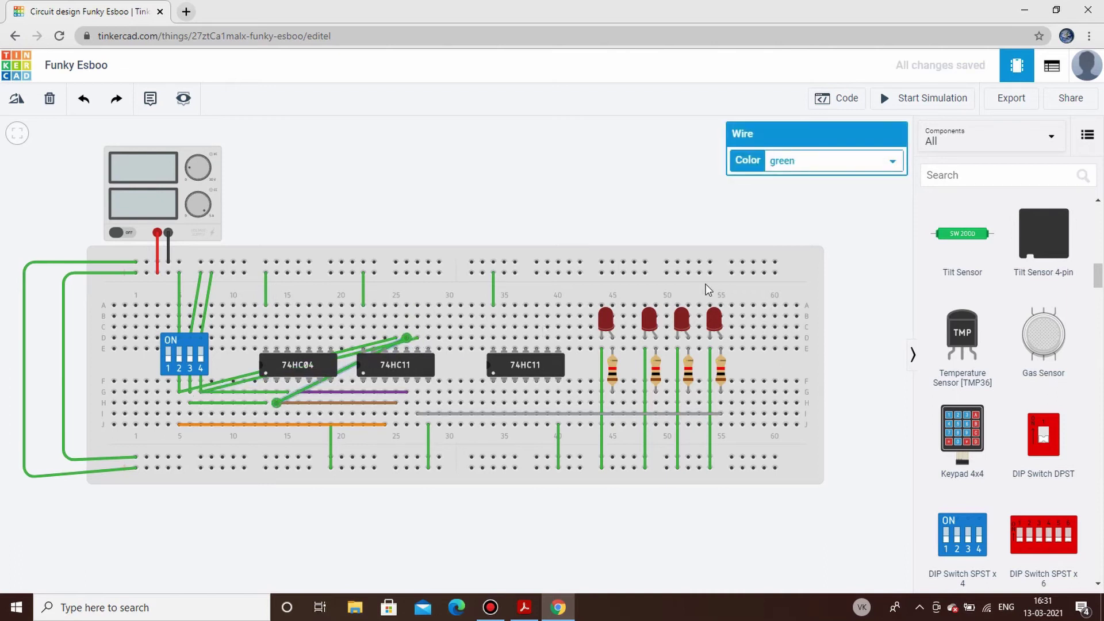
left_click(843, 166)
left_click(782, 289)
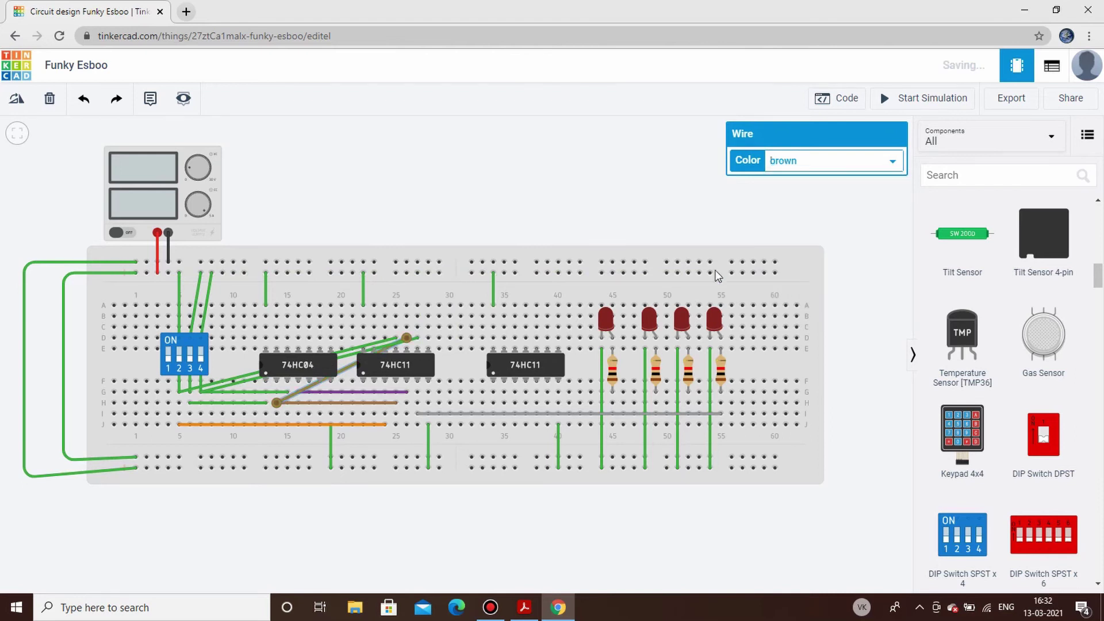
left_click(524, 147)
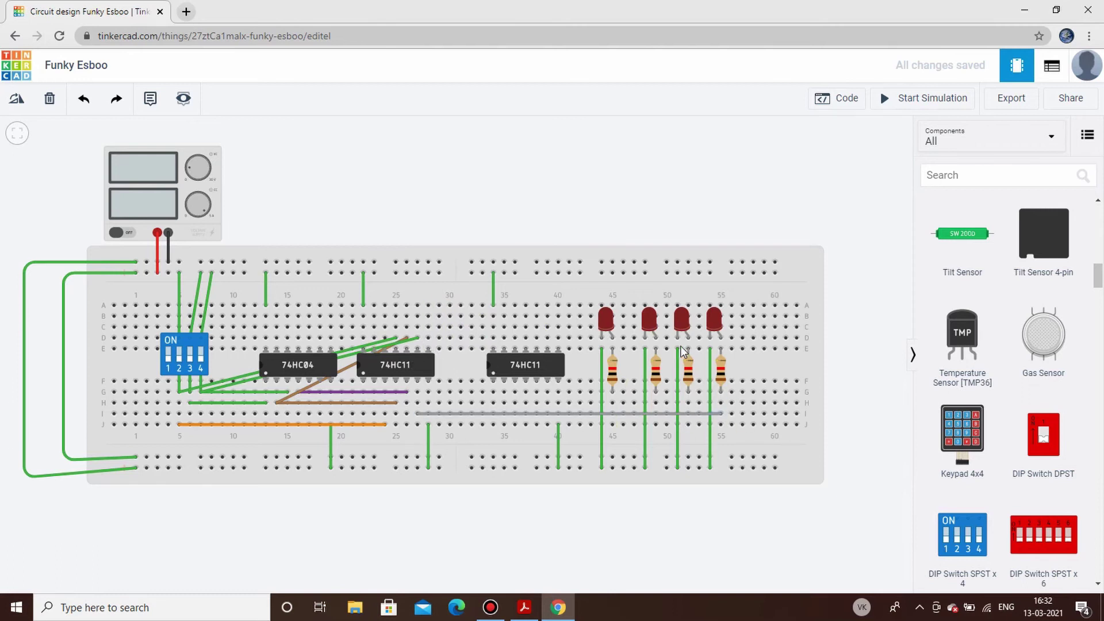
Run a grey wire from the first 74HC11 at D28, routed around below the breadboard, to the resistor at J52
left_click(428, 338)
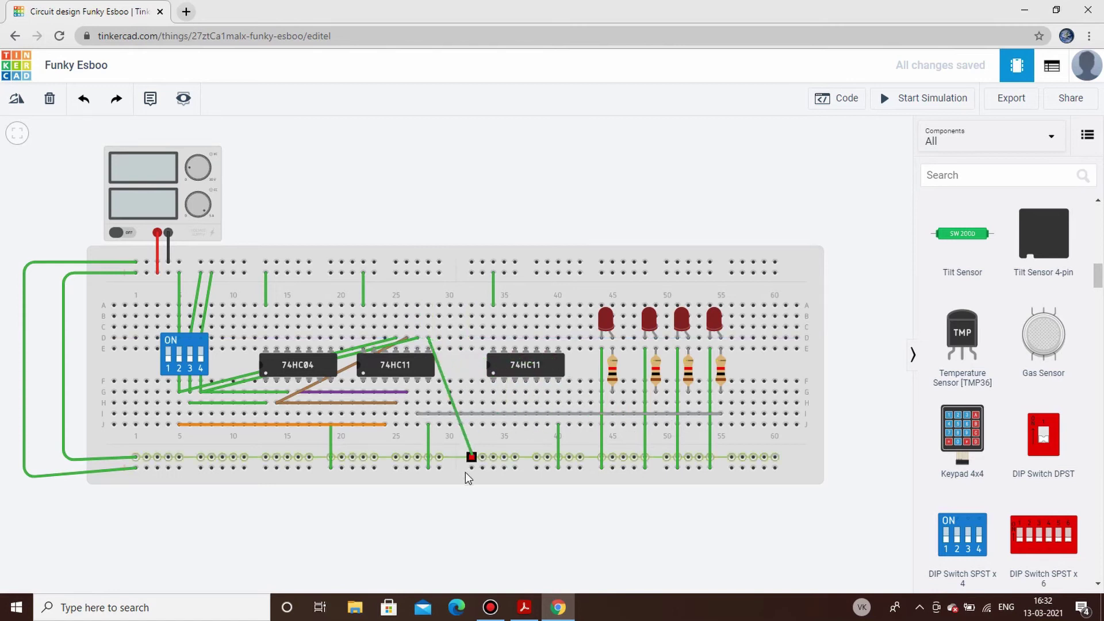
left_click(414, 533)
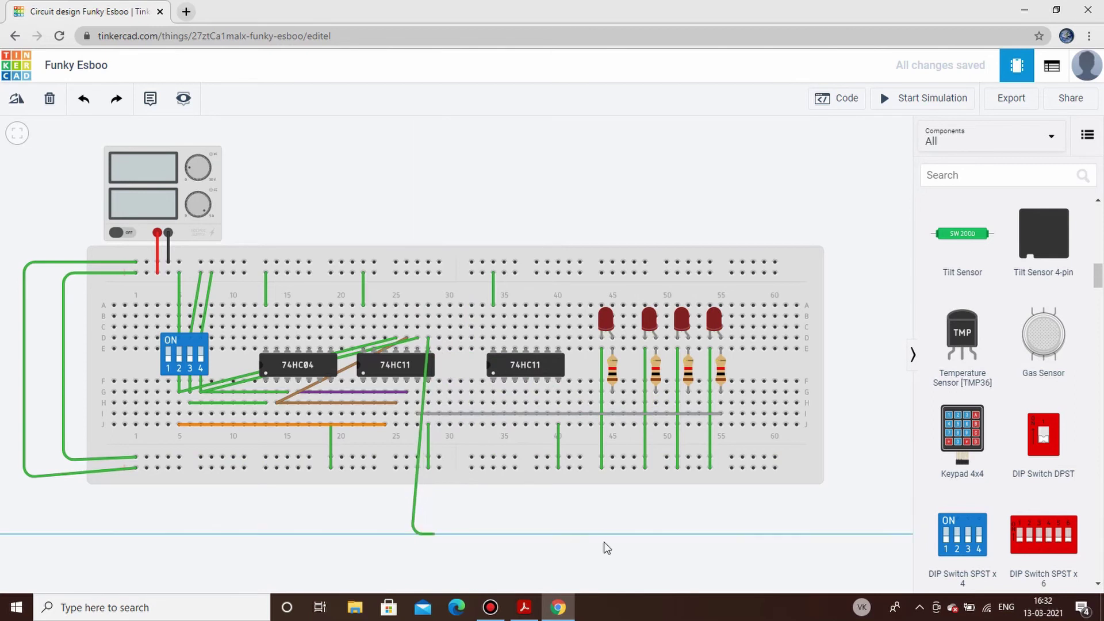
left_click(696, 530)
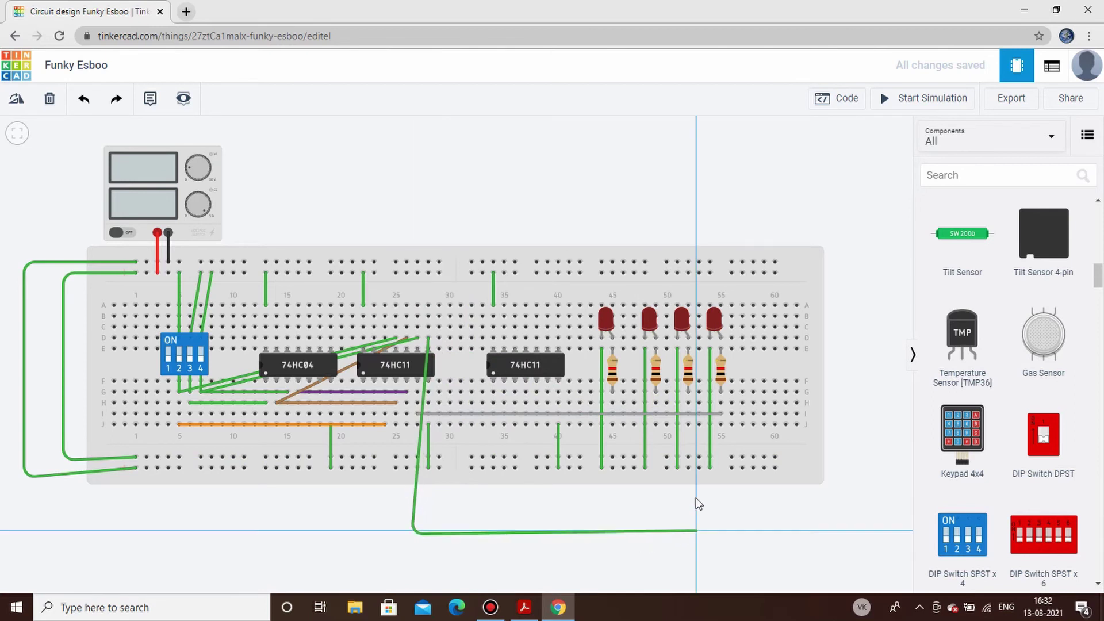
left_click(689, 424)
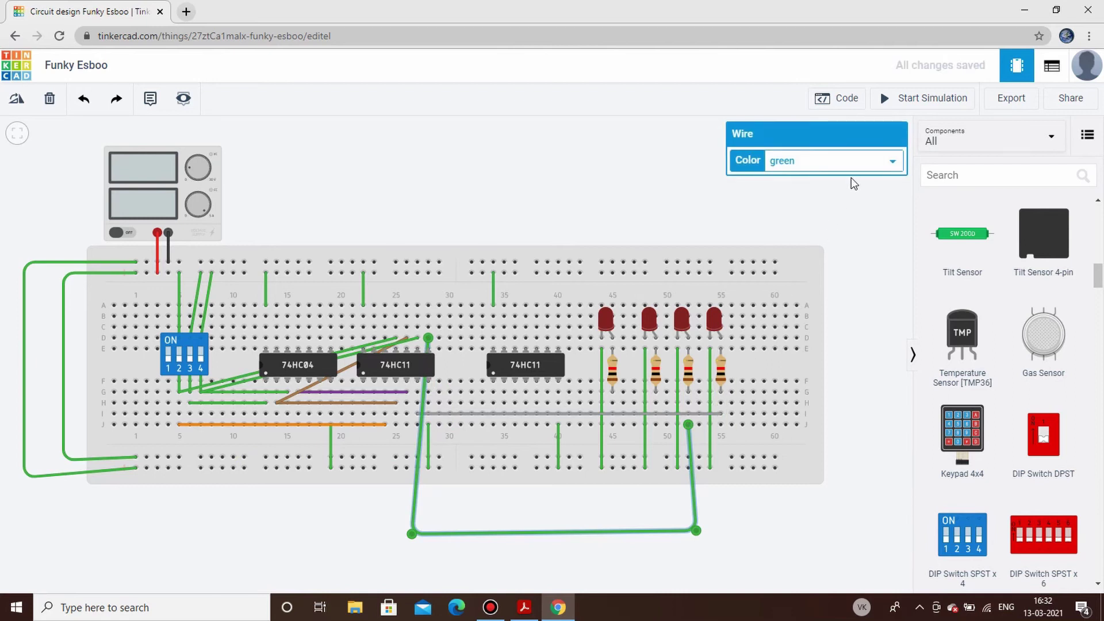
left_click(838, 160)
left_click(793, 300)
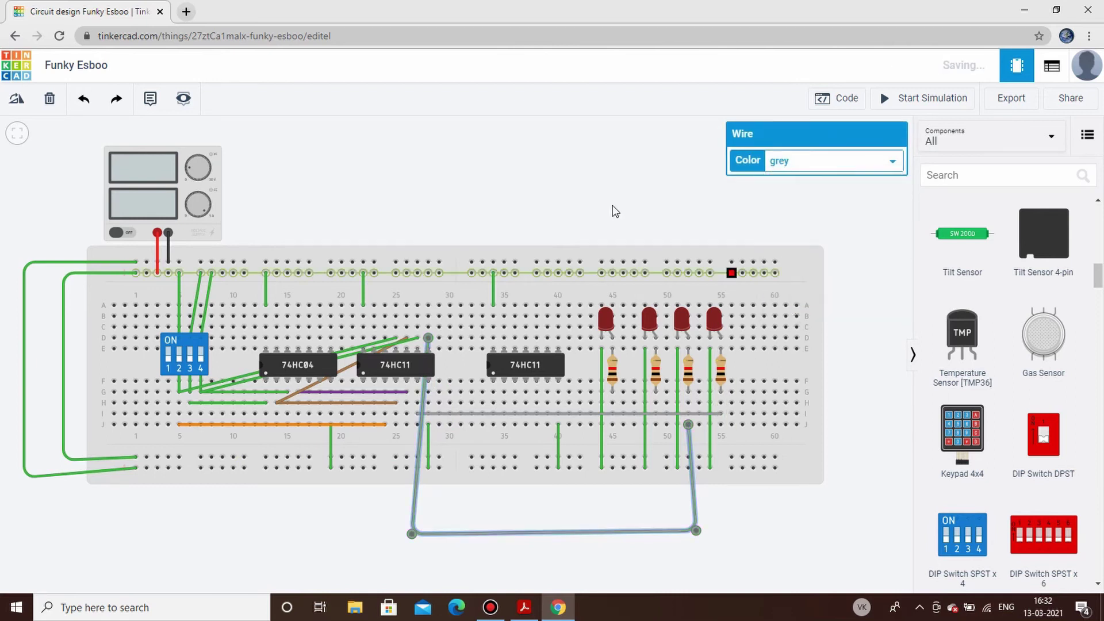
left_click(597, 183)
After rechecking the equations in 2_4 Decoder.pdf, run an orange wire from DIP switch 2 at I5 to the second 74HC11's Input 2A column at H36
left_click(524, 606)
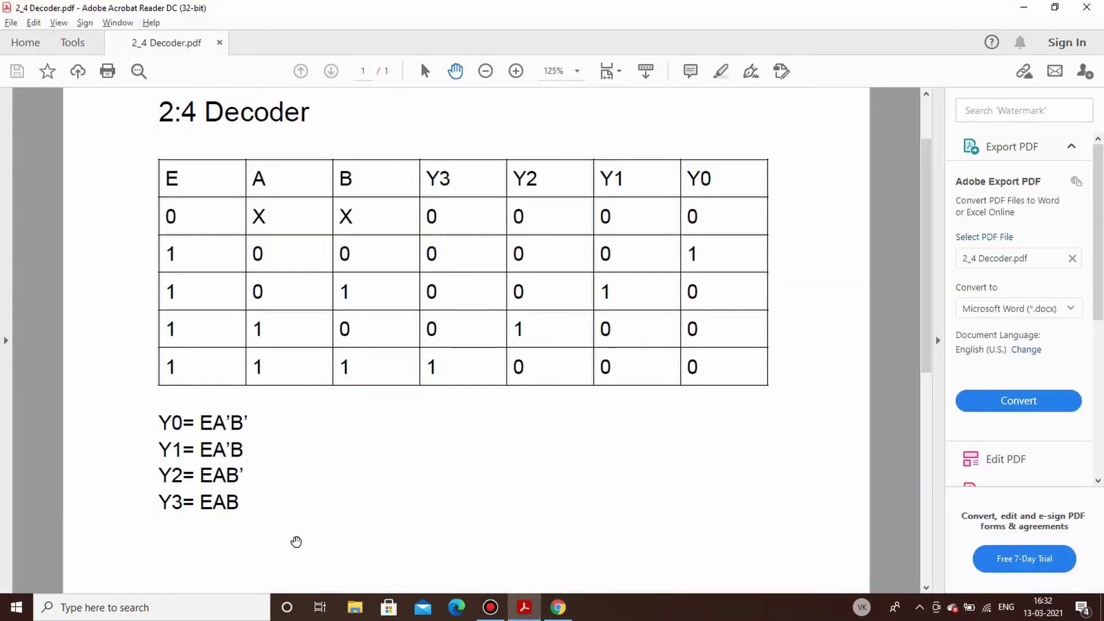
left_click(557, 607)
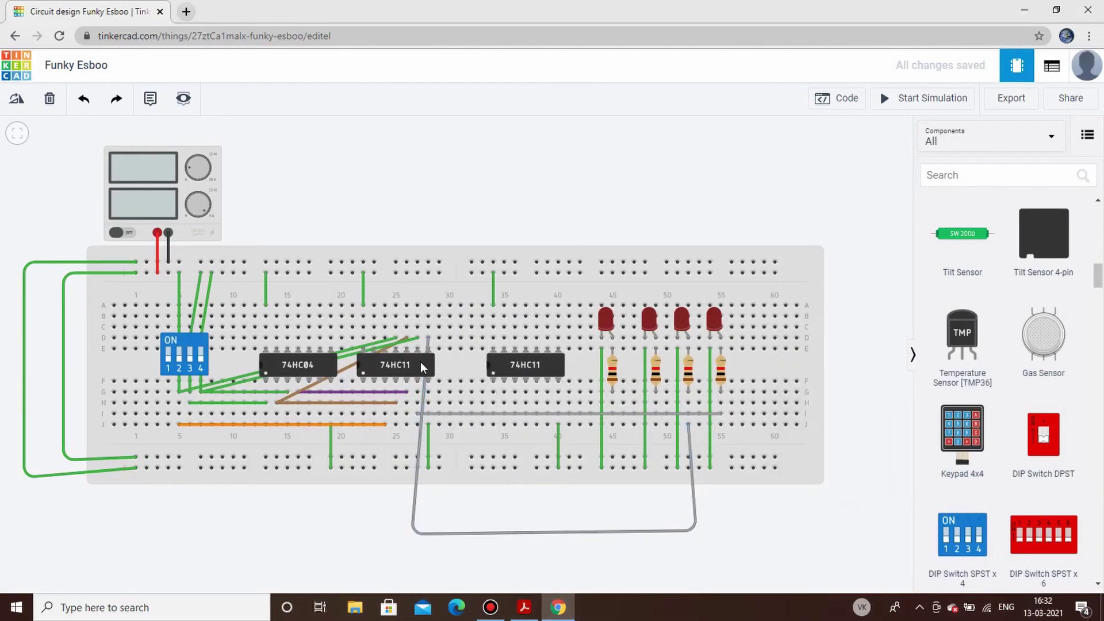
left_click(179, 413)
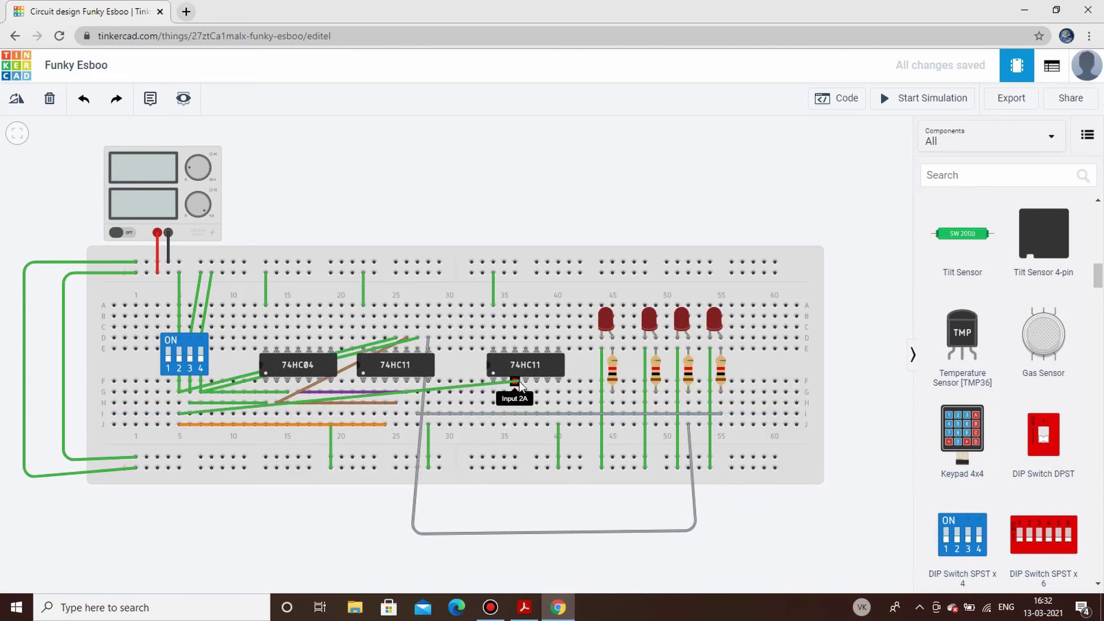
left_click(514, 402)
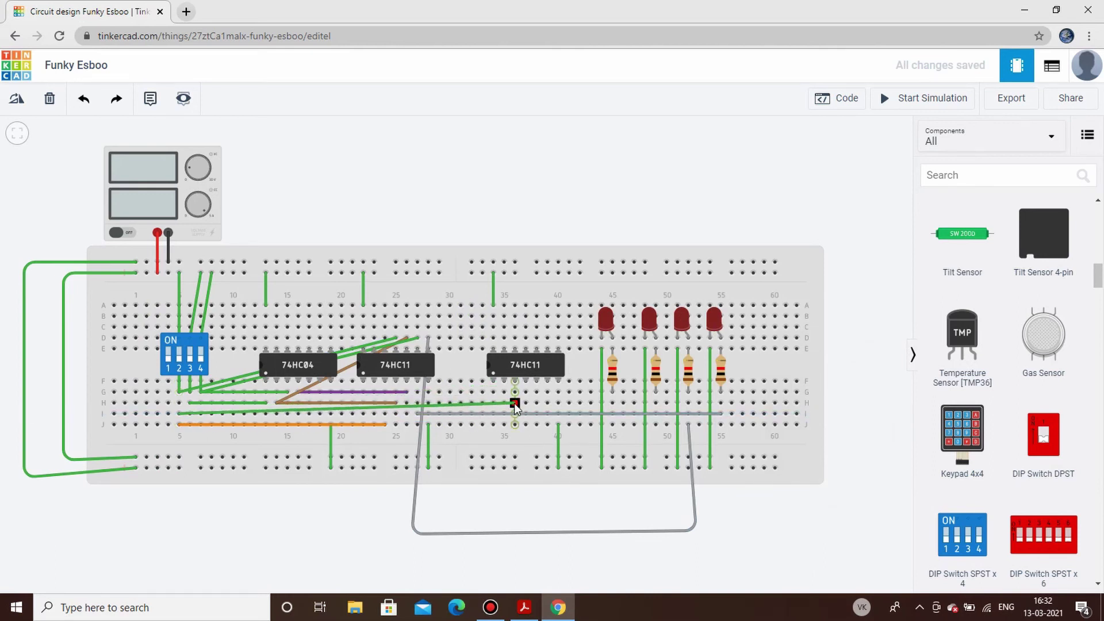
left_click(514, 403)
left_click(828, 161)
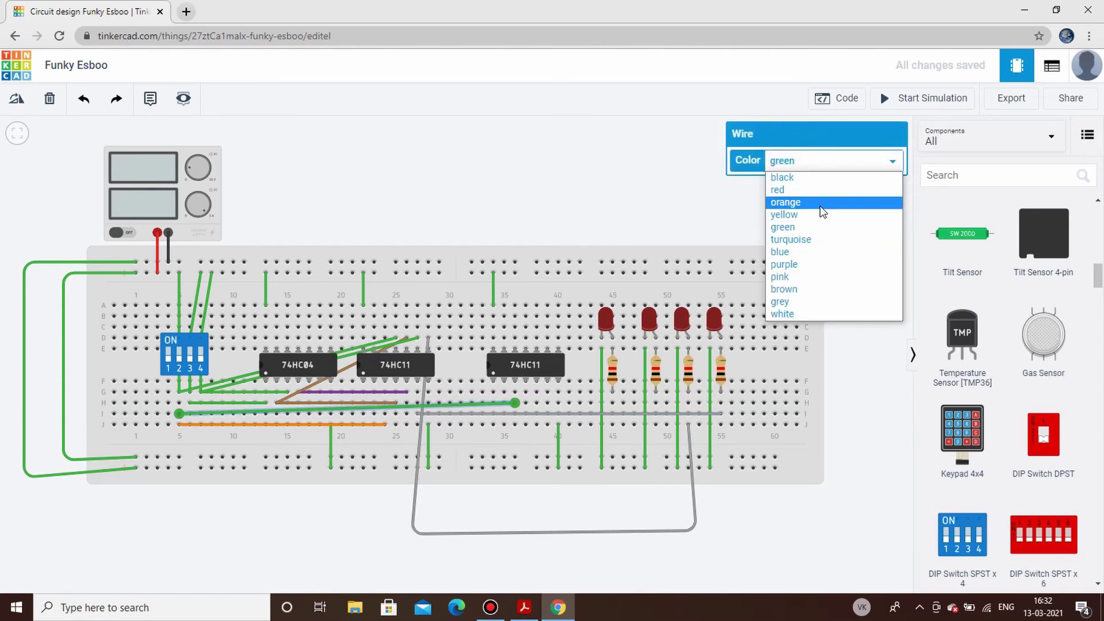
left_click(820, 206)
left_click(523, 162)
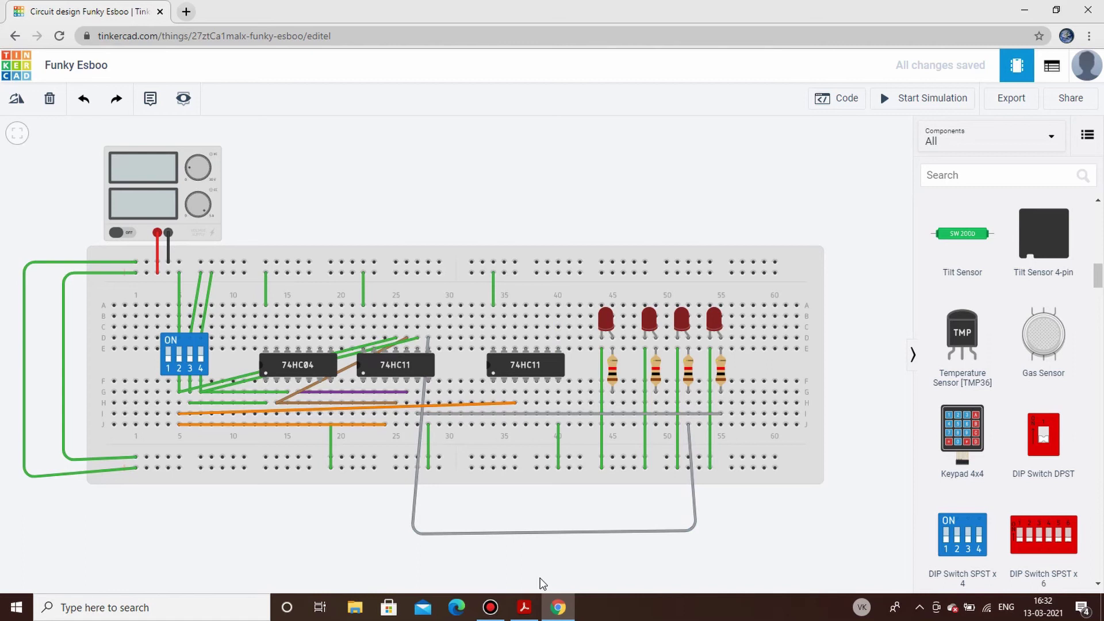
Run a green wire along row G from DIP switch 3 at column 6 to the second 74HC11 at column 37
left_click_drag(207, 395, 199, 396)
left_click(190, 394)
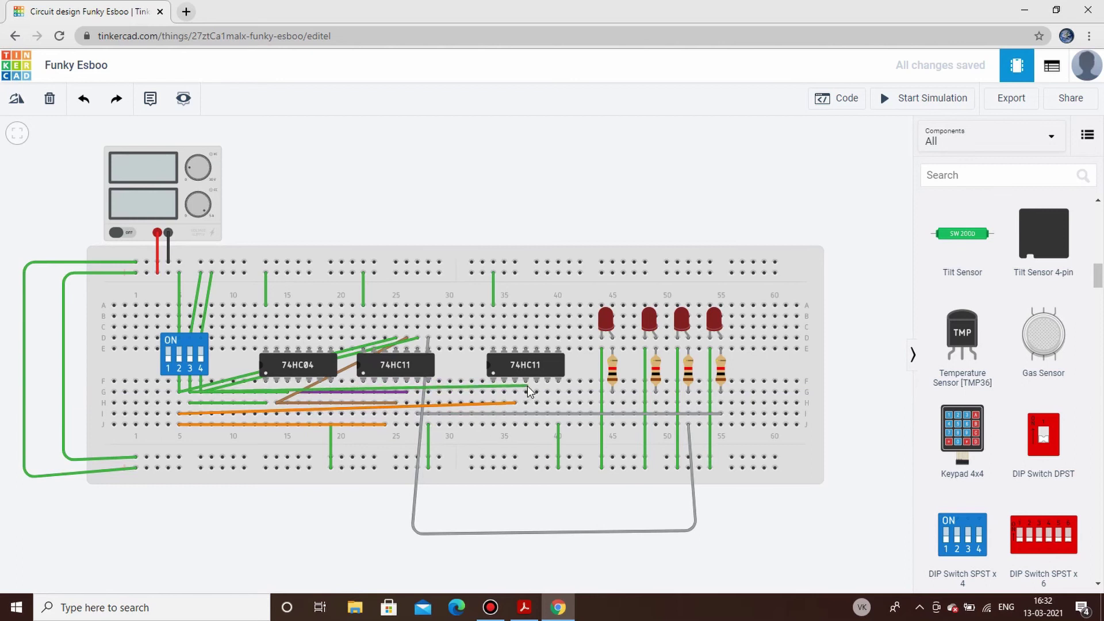
left_click(527, 385)
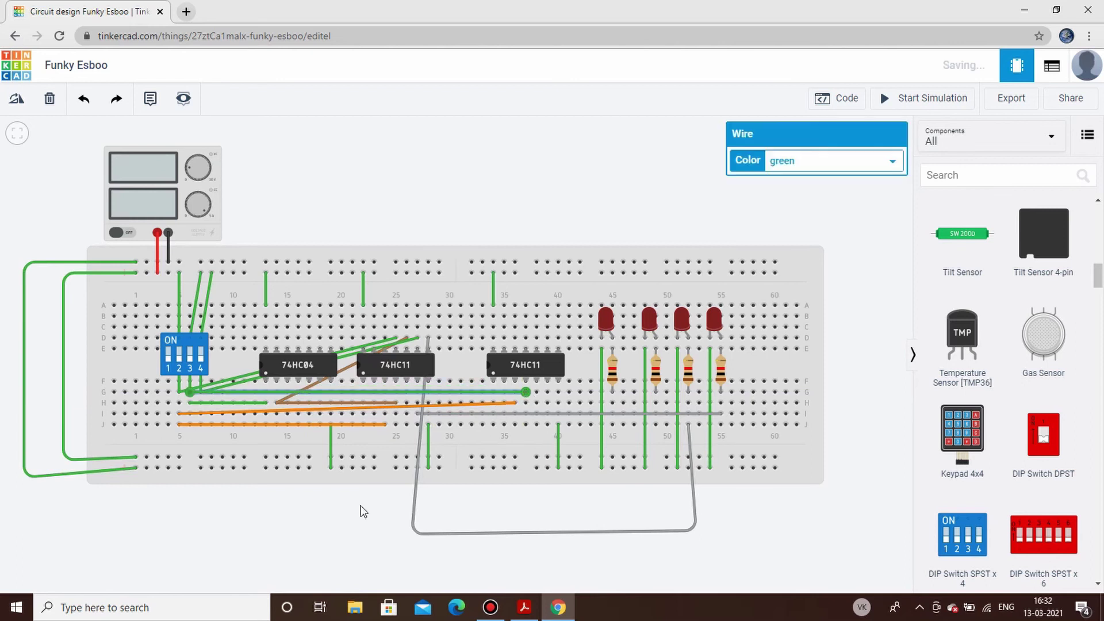
left_click(339, 533)
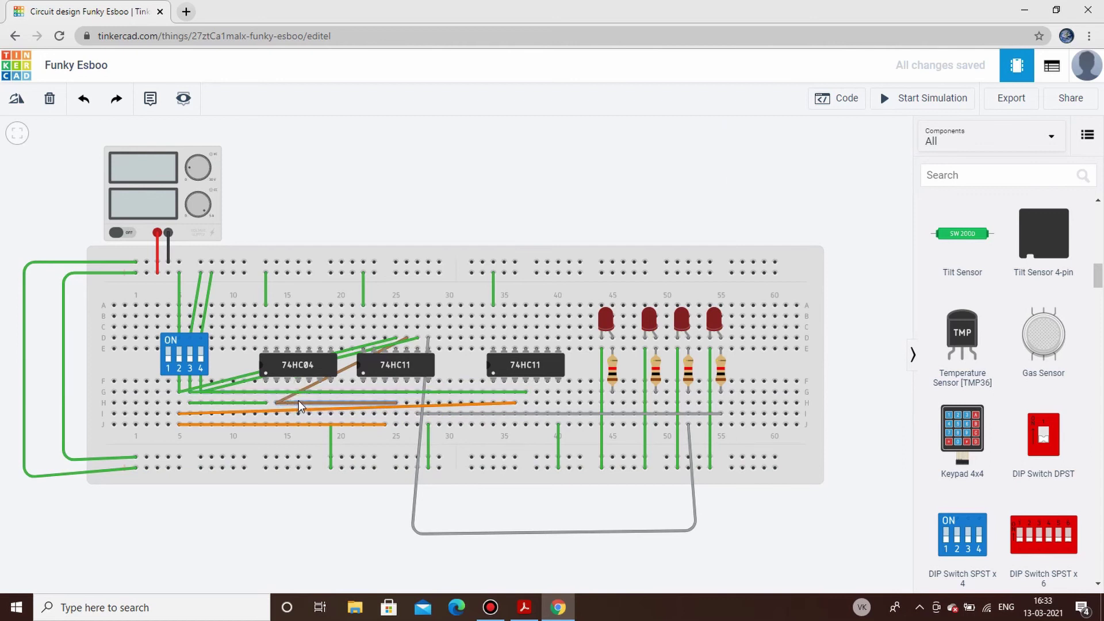
Run a purple wire along row H from the 74HC04 pin at column 16 to the second 74HC11 at column 38
left_click_drag(389, 397, 537, 402)
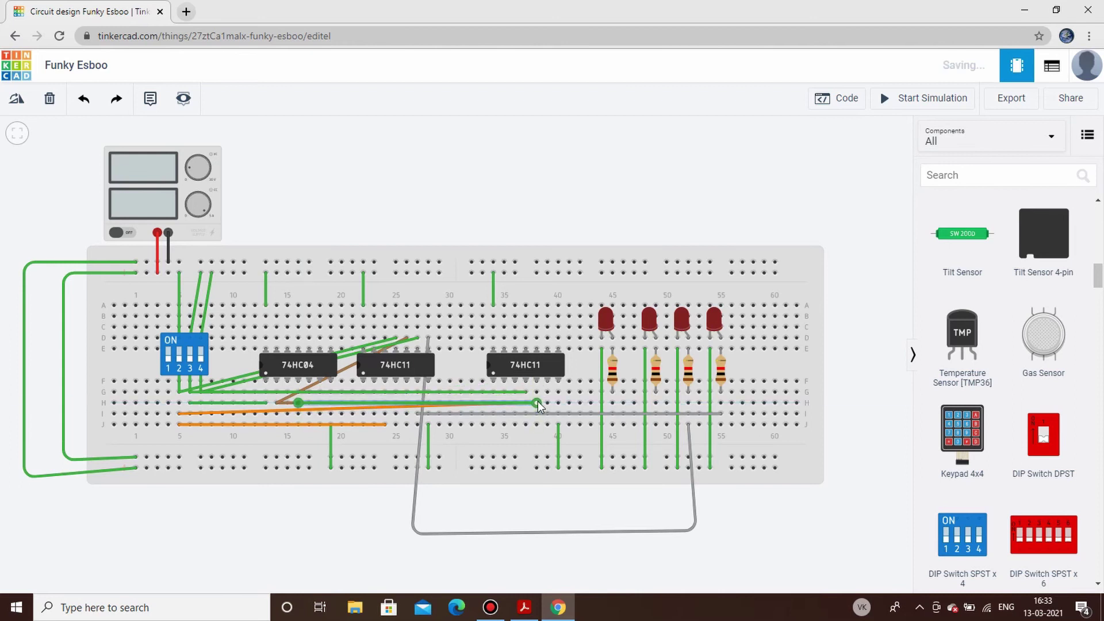
left_click(865, 168)
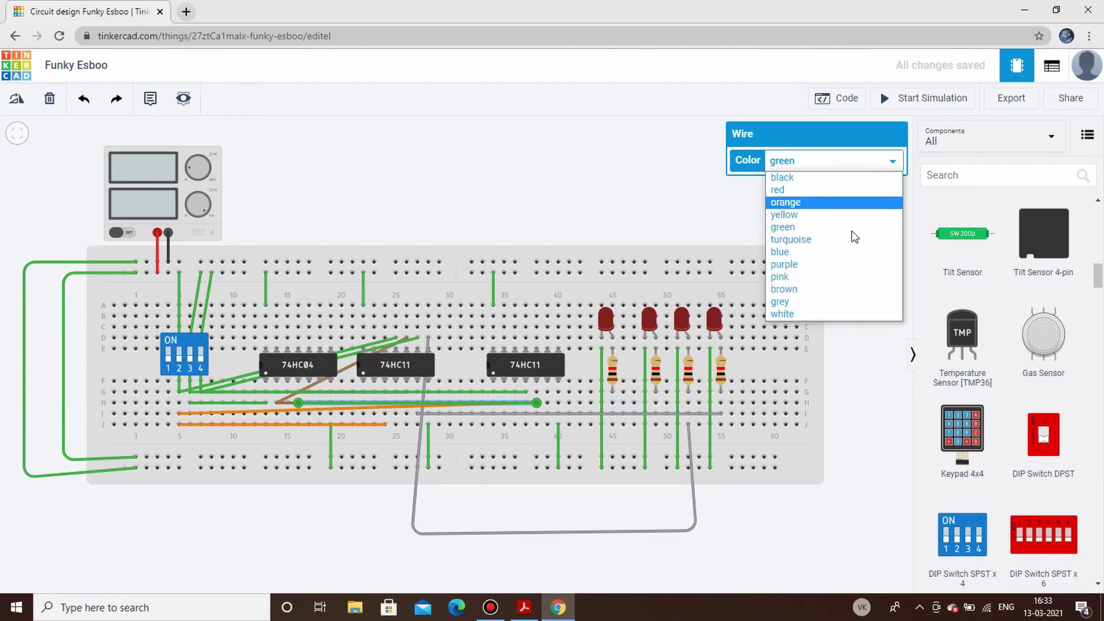
left_click(838, 274)
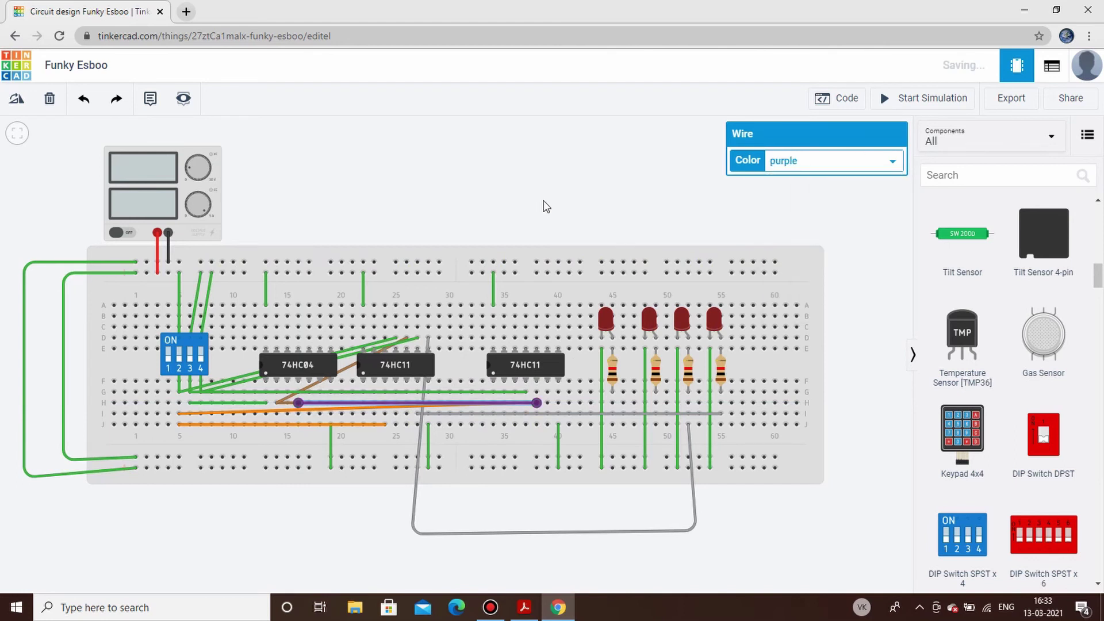
left_click(537, 197)
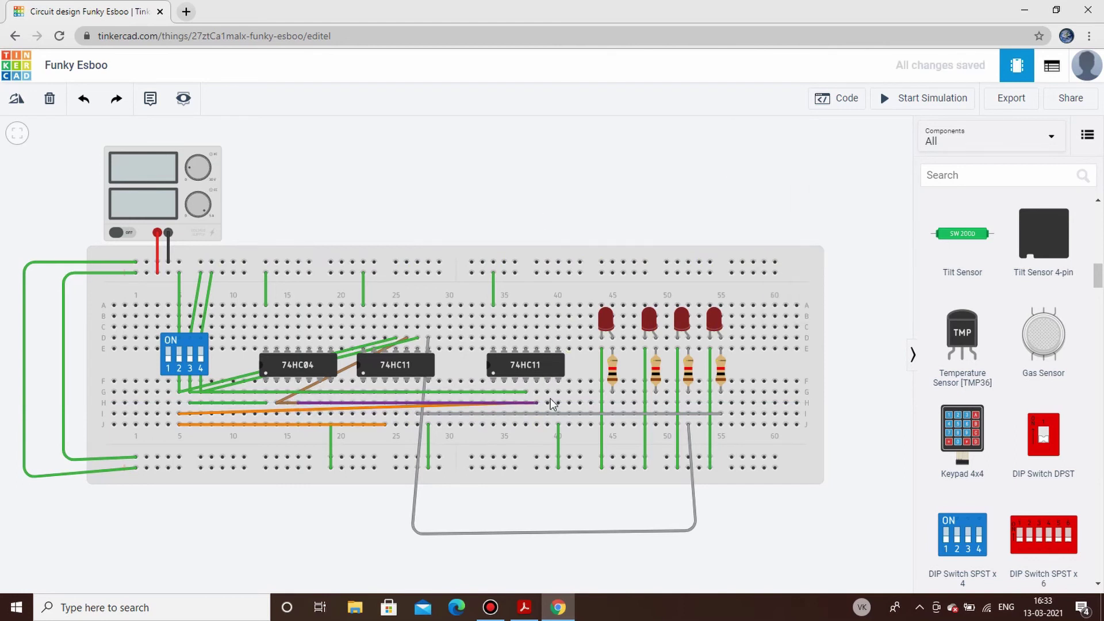
Run a grey wire along row H from the second 74HC11 at column 39 to the resistor at column 49
left_click_drag(549, 402, 655, 403)
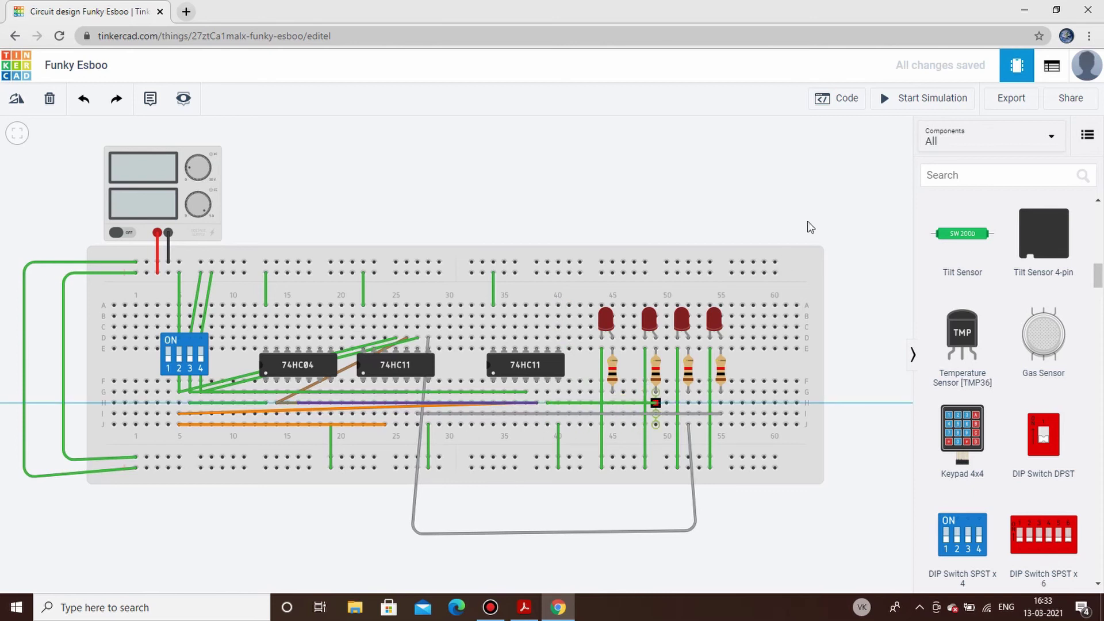
left_click(852, 161)
left_click(796, 301)
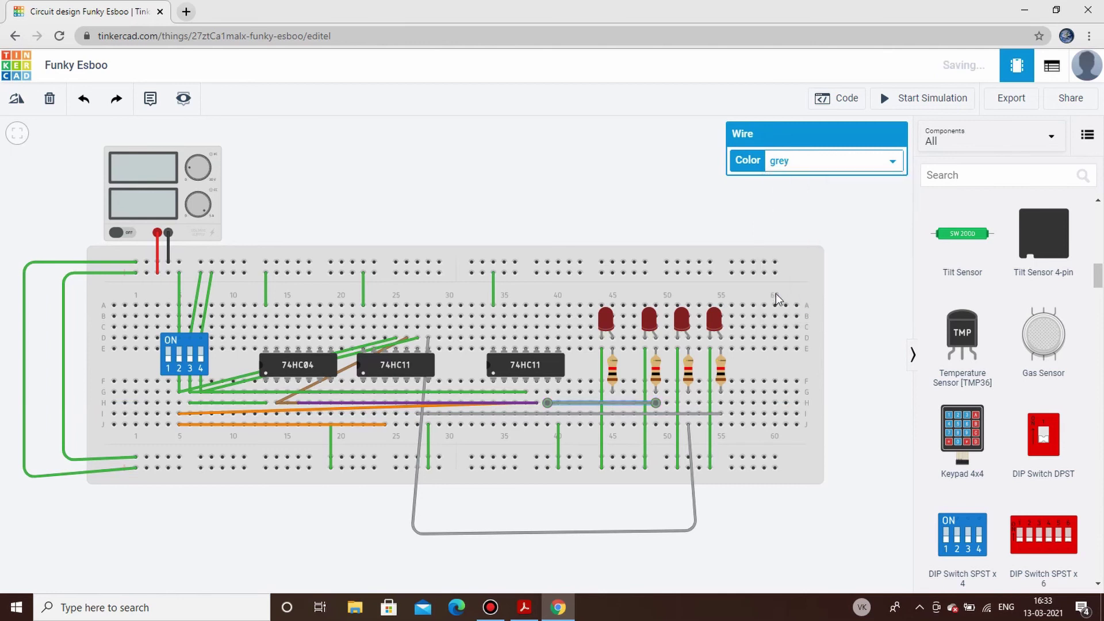
left_click(546, 180)
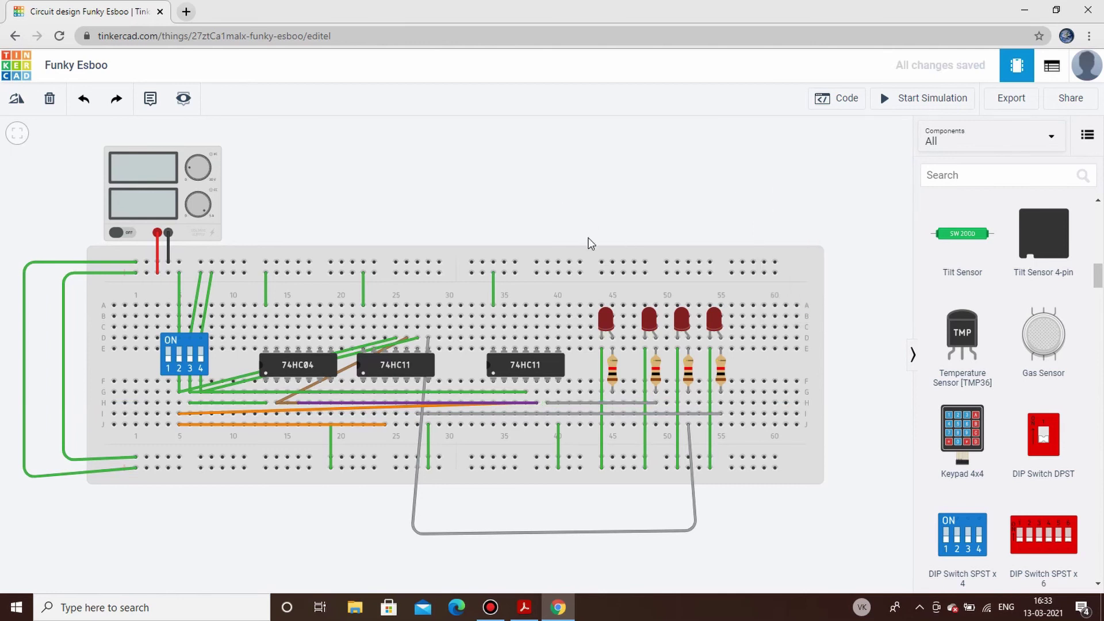
Run a green wire from DIP switch 2 at H5 to the second 74HC11 at D37
left_click(179, 404)
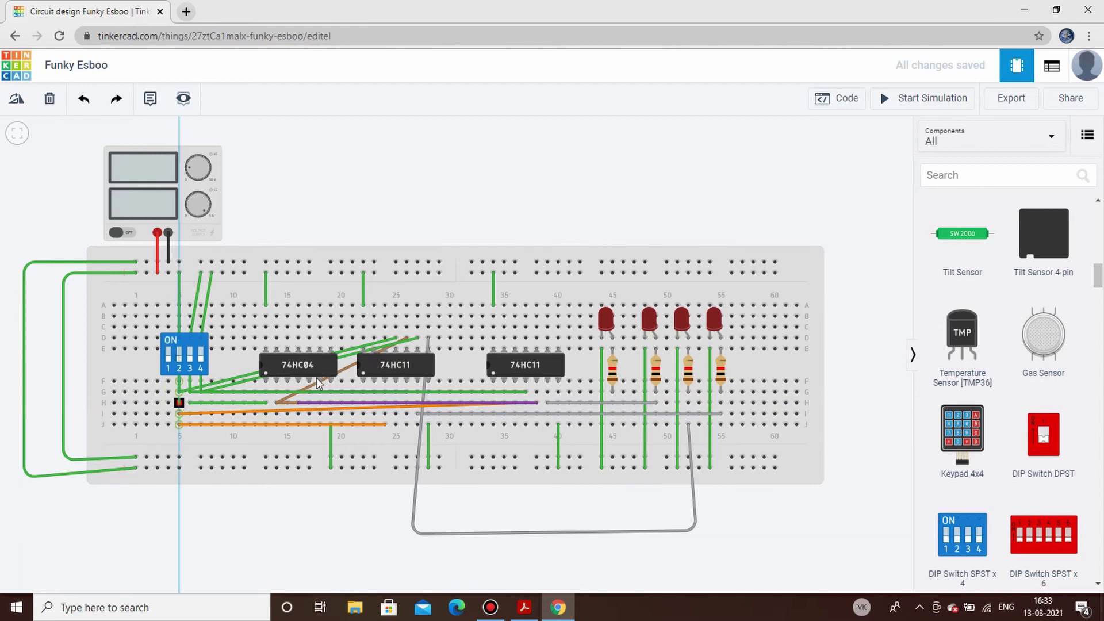
left_click(525, 343)
left_click(387, 173)
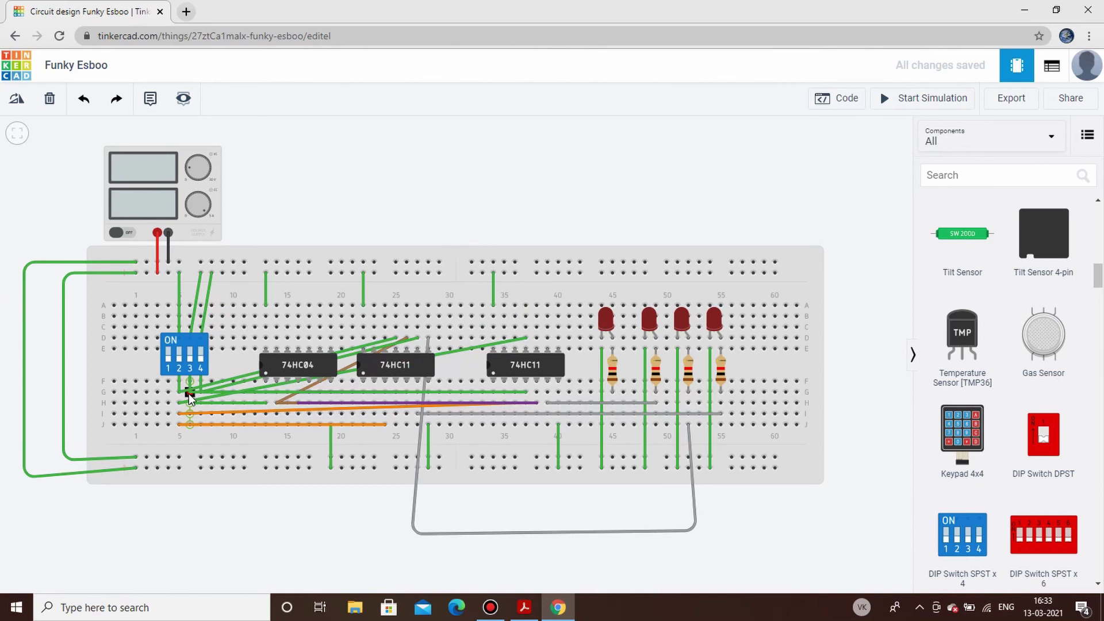
Run a green wire from DIP switch 3 at G6 to the second 74HC11 at A38, bending it above row A at column 37
left_click(189, 394)
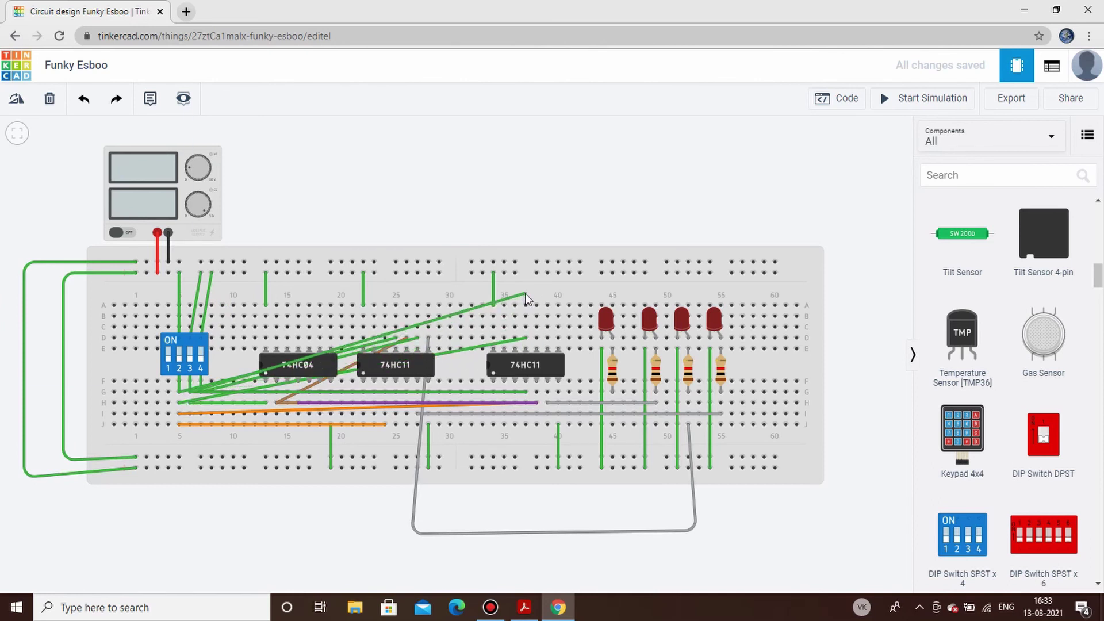
left_click(526, 293)
left_click(536, 304)
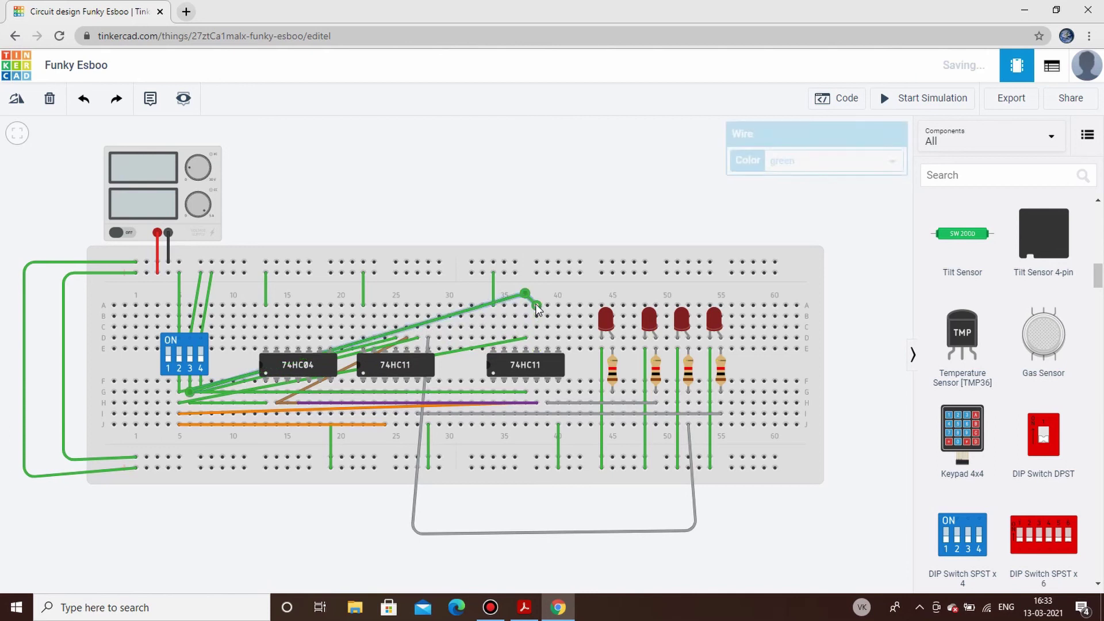
Run a green wire from DIP switch 4 at I7 to the second 74HC11 at D39
left_click(200, 414)
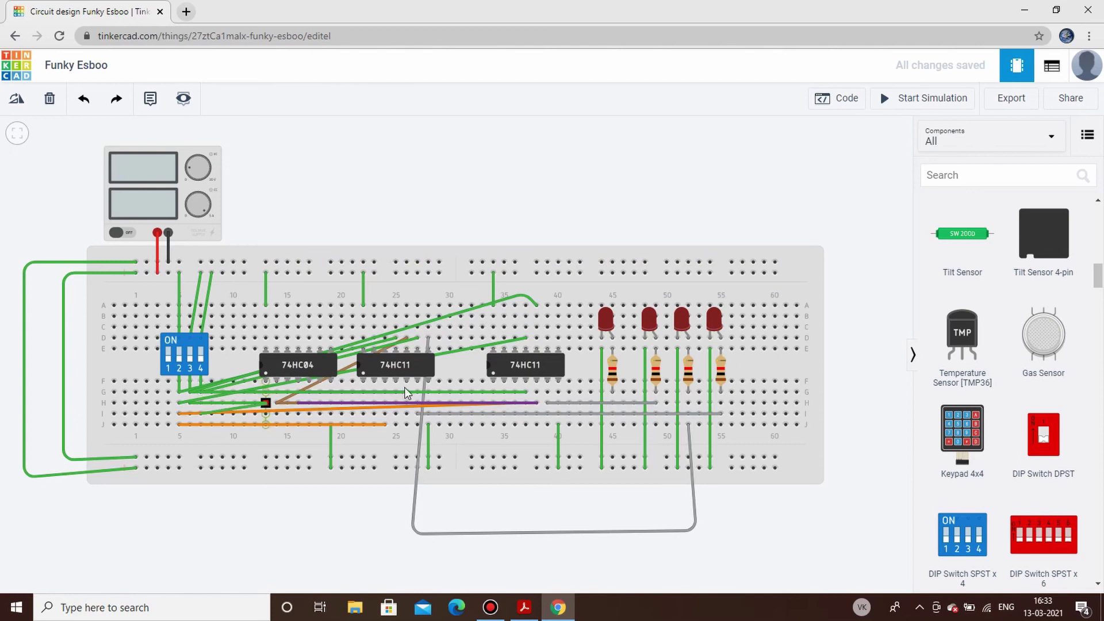
left_click(540, 349)
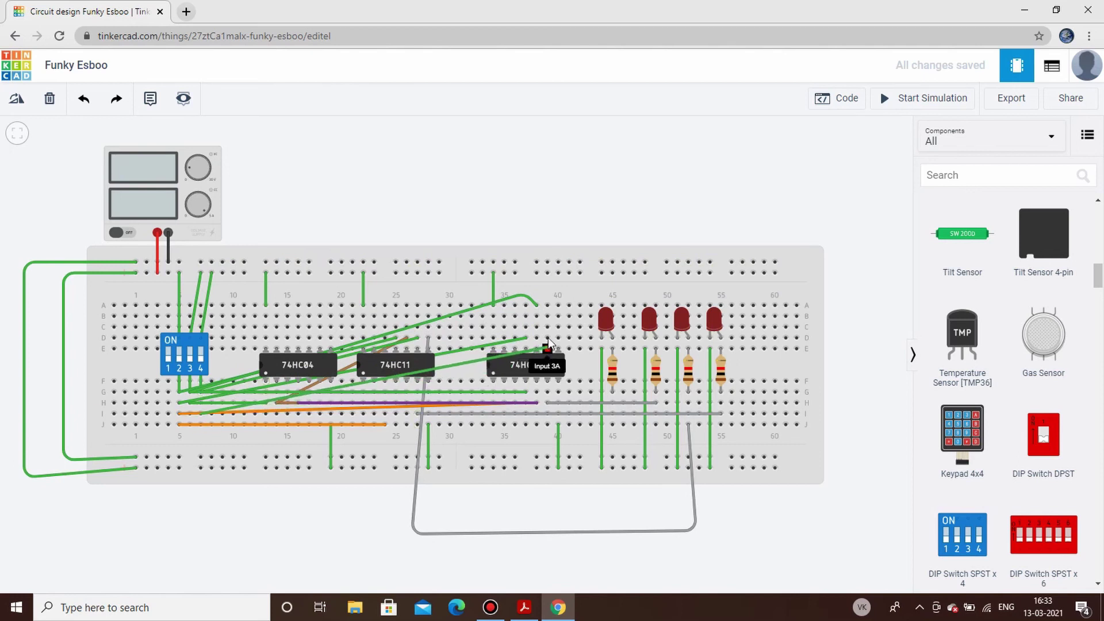
left_click(548, 336)
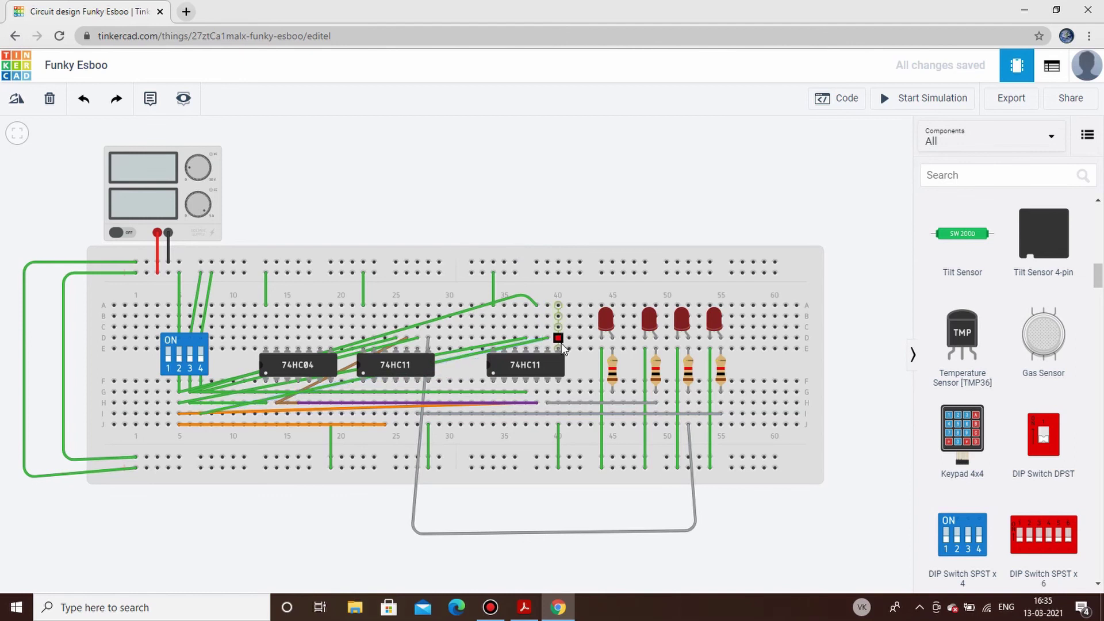
Run a grey wire from the second 74HC11 at D40 to the resistor at J45
left_click(558, 338)
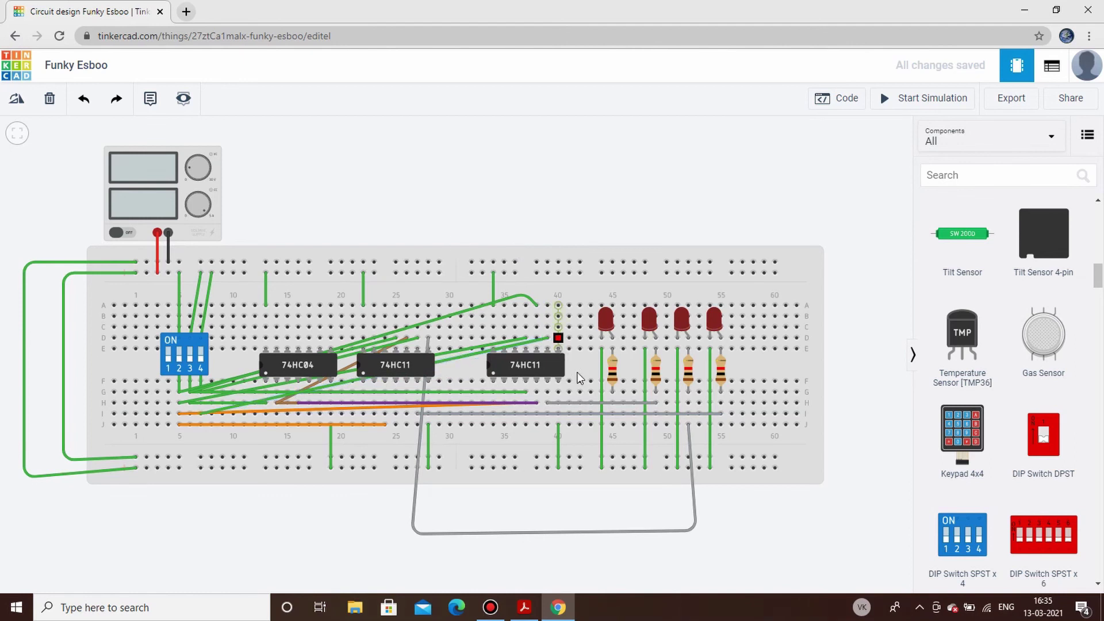
left_click(612, 425)
left_click(839, 162)
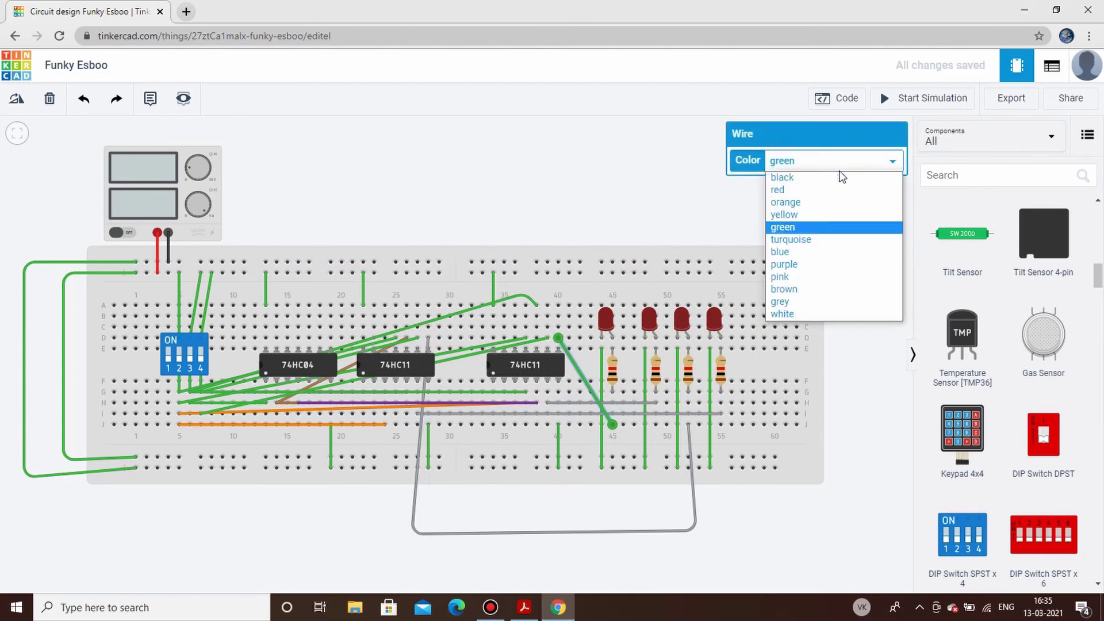
left_click(830, 302)
left_click(683, 198)
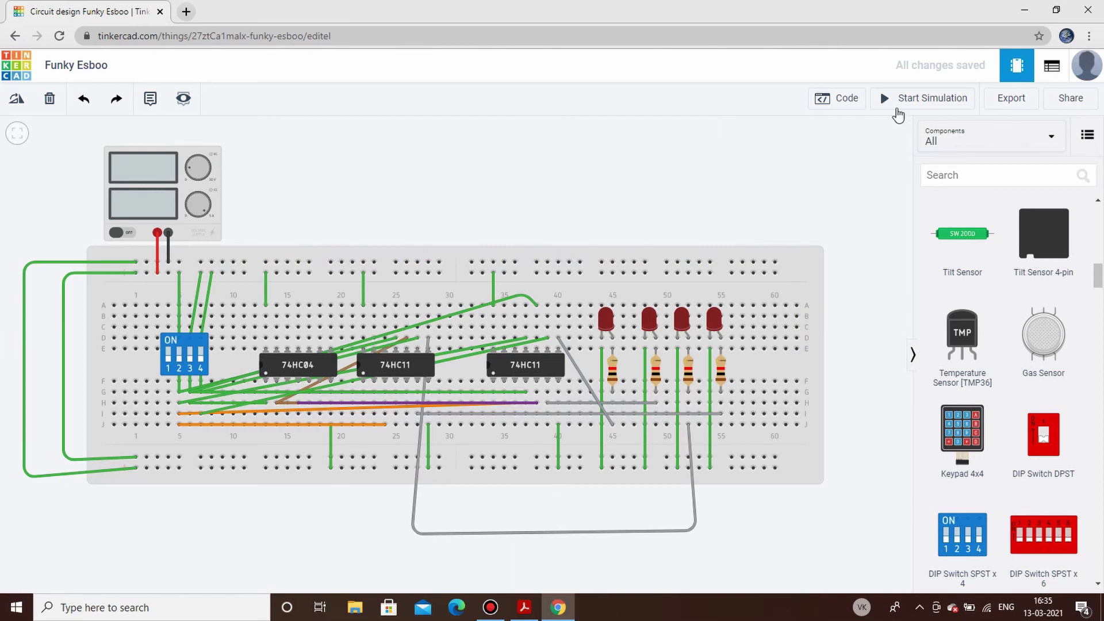
Start the simulation and enable the decoder with DIP switch 2 on and switches 3 and 4 off
left_click(880, 91)
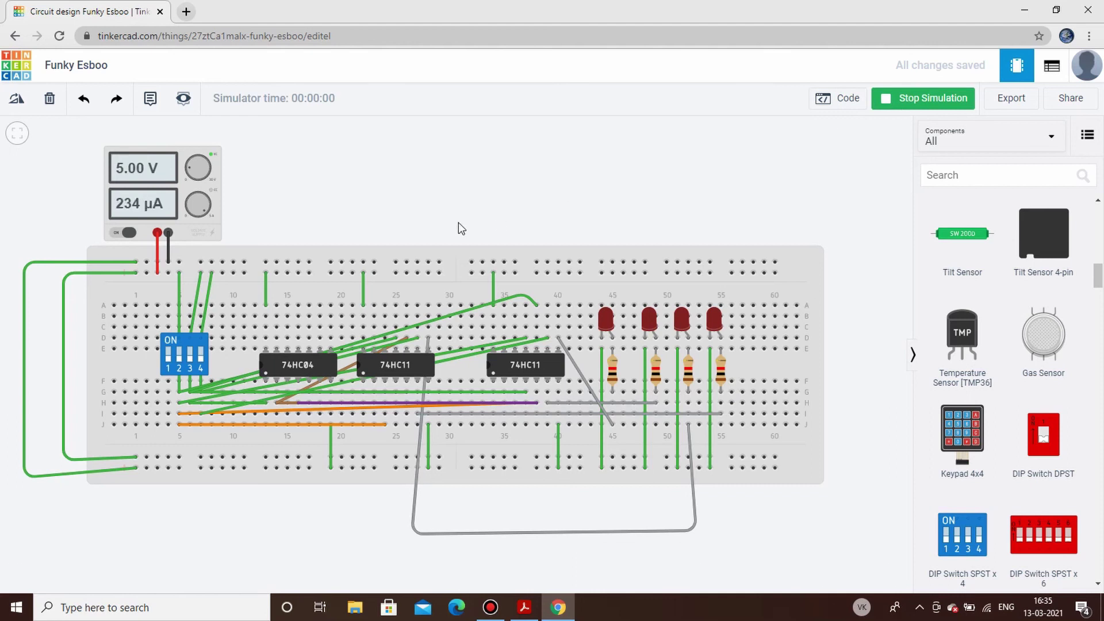
left_click(185, 356)
left_click(204, 356)
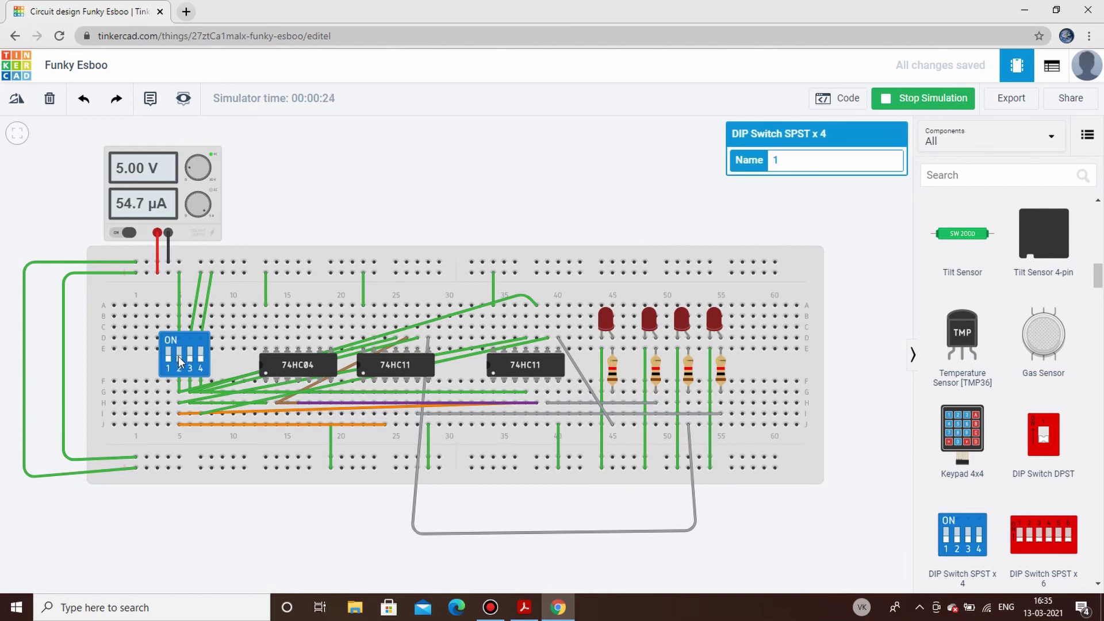
left_click(179, 356)
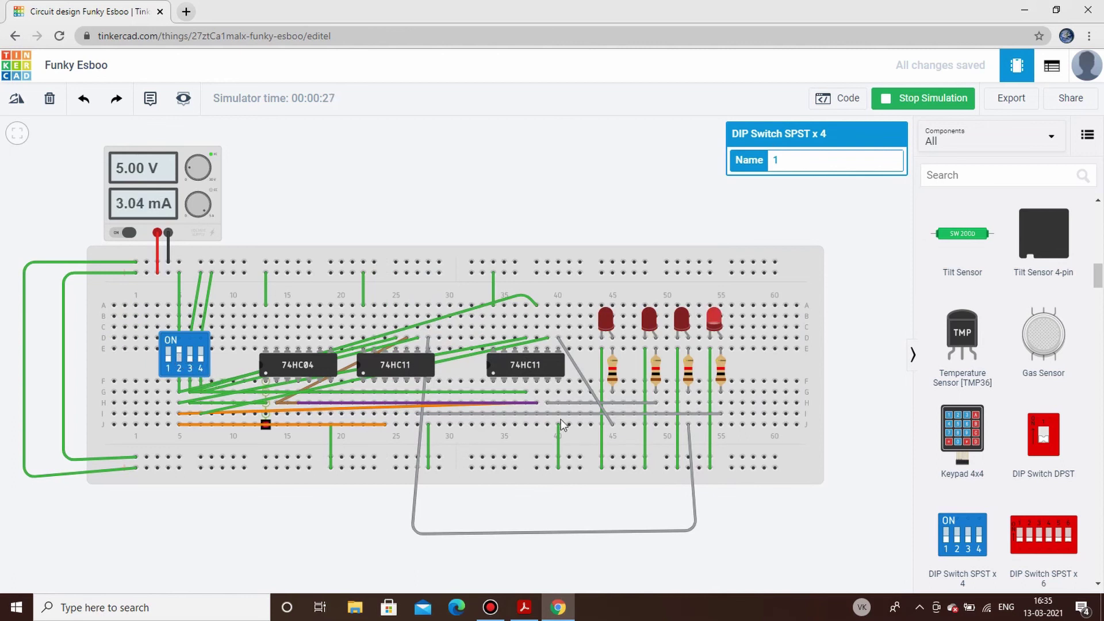
Test the decoder's other input combinations by toggling DIP switches 3 and 4, finishing with both on
left_click(201, 357)
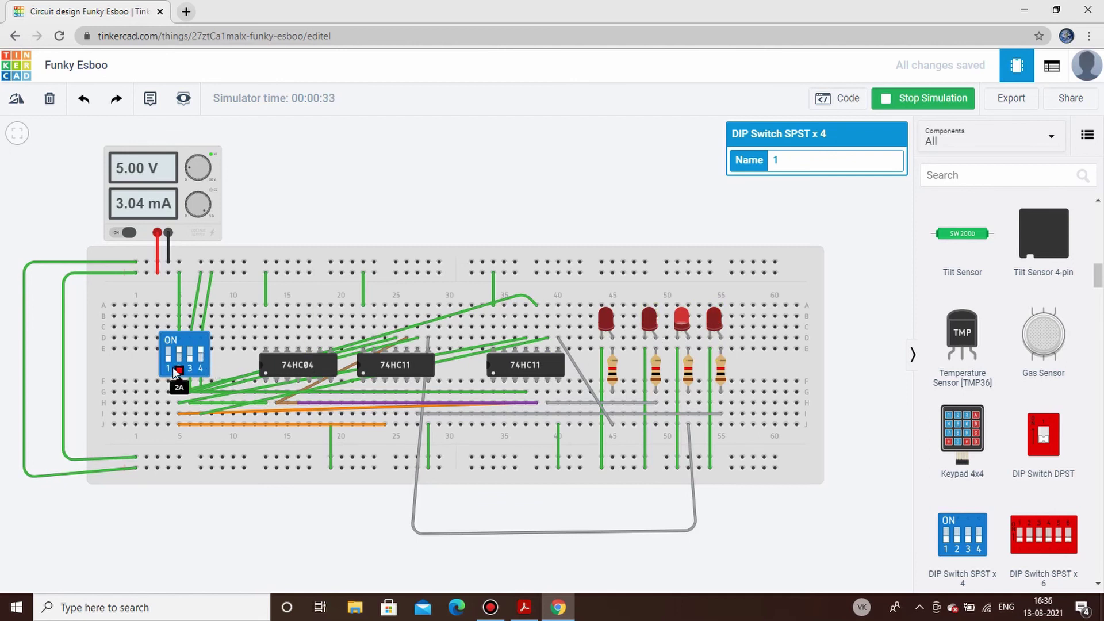
left_click(189, 359)
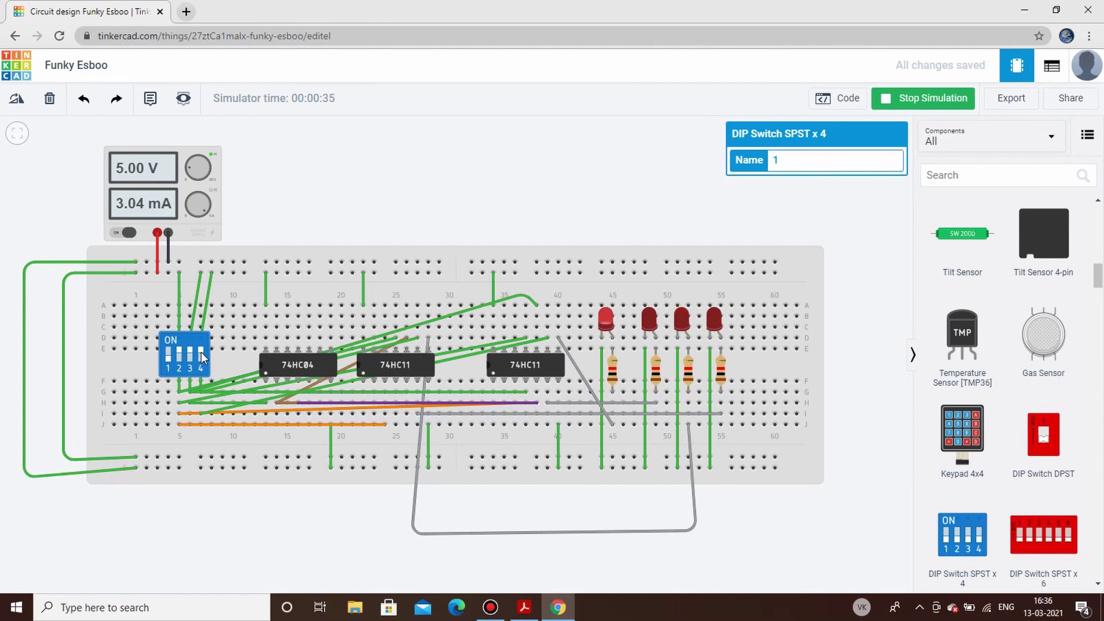
left_click(201, 352)
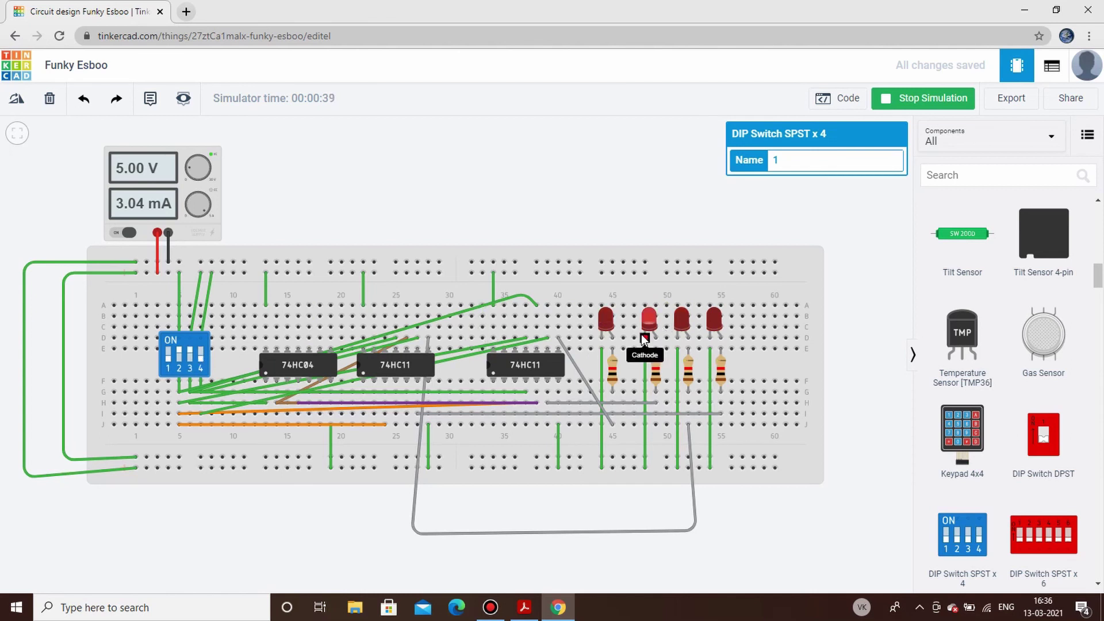
left_click(198, 356)
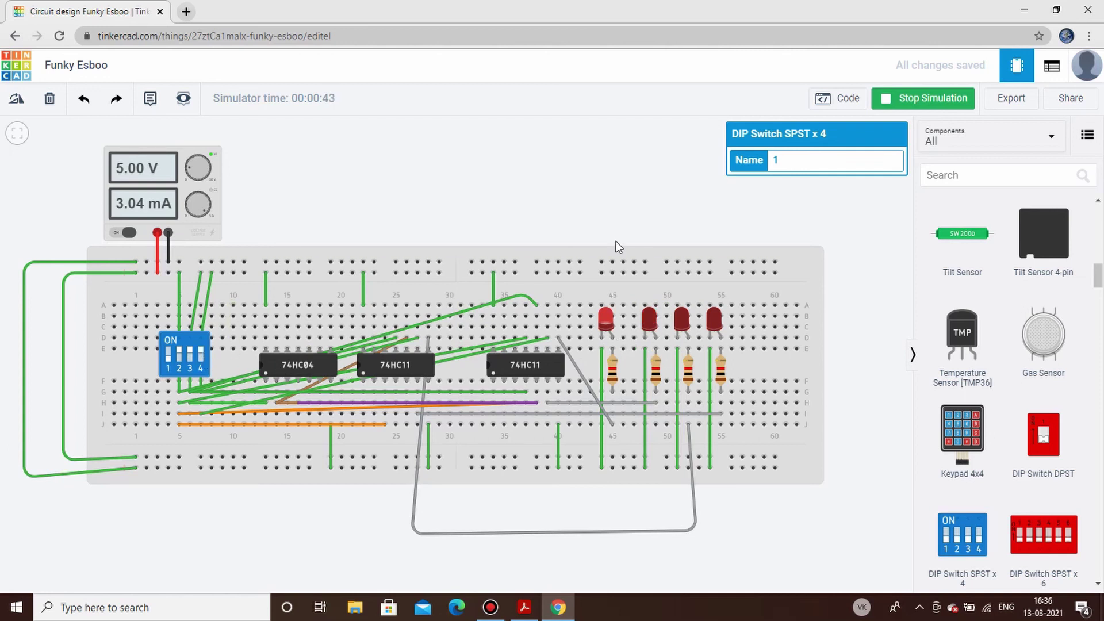